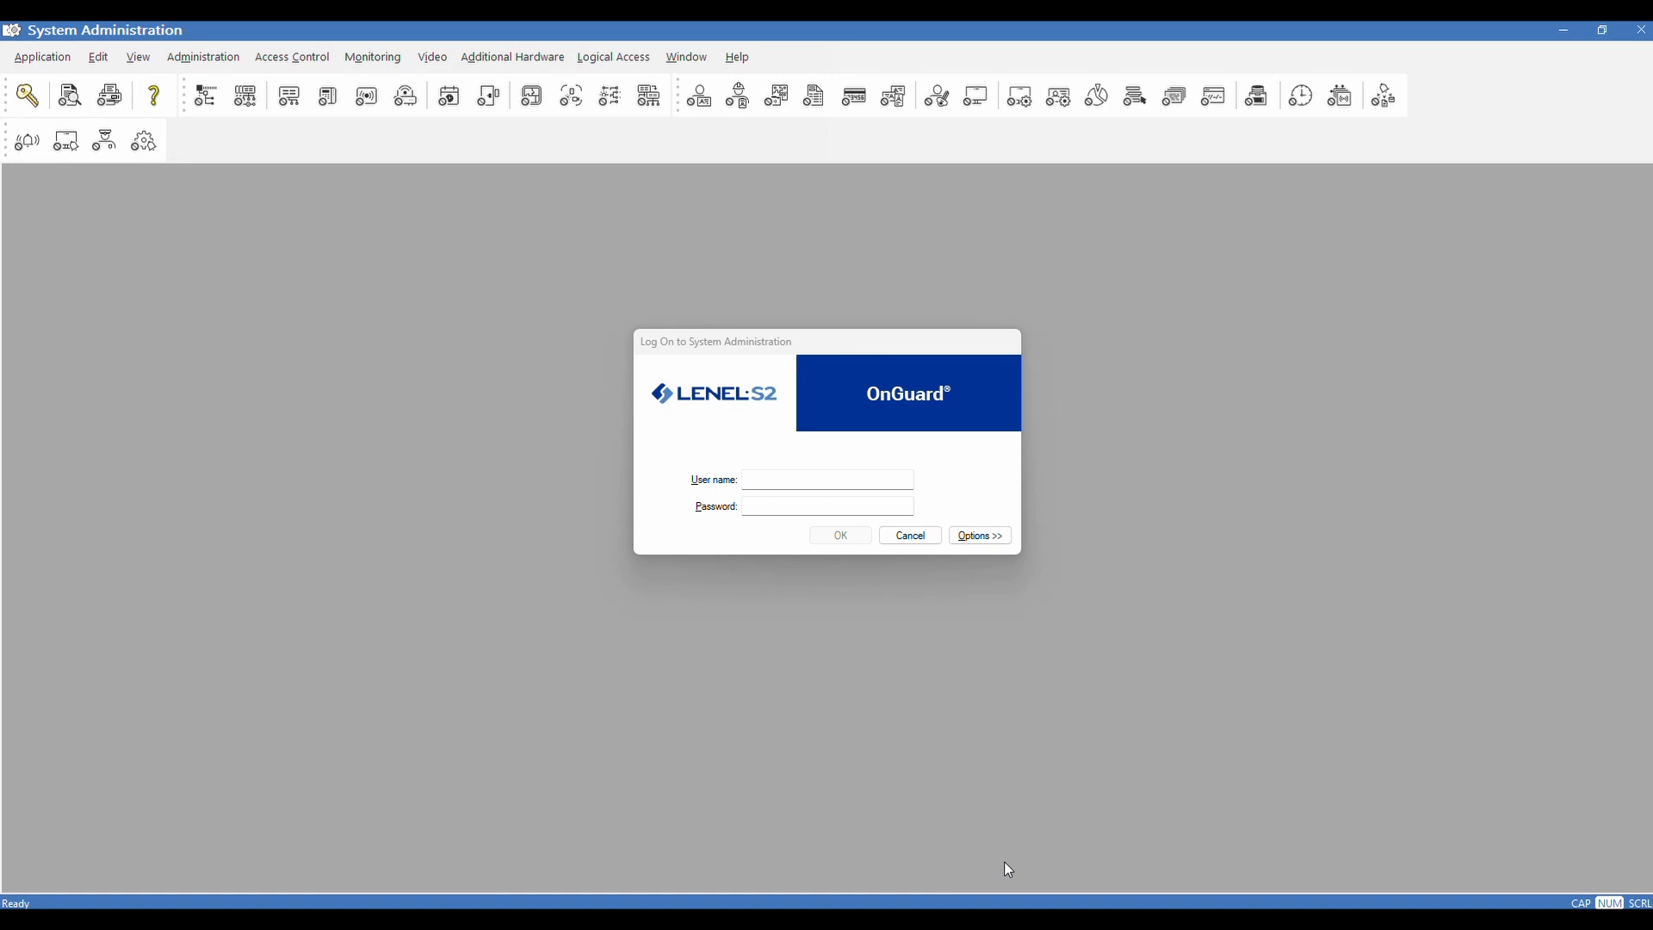
Log on to System Administration with the system account's user name and password
click(817, 479)
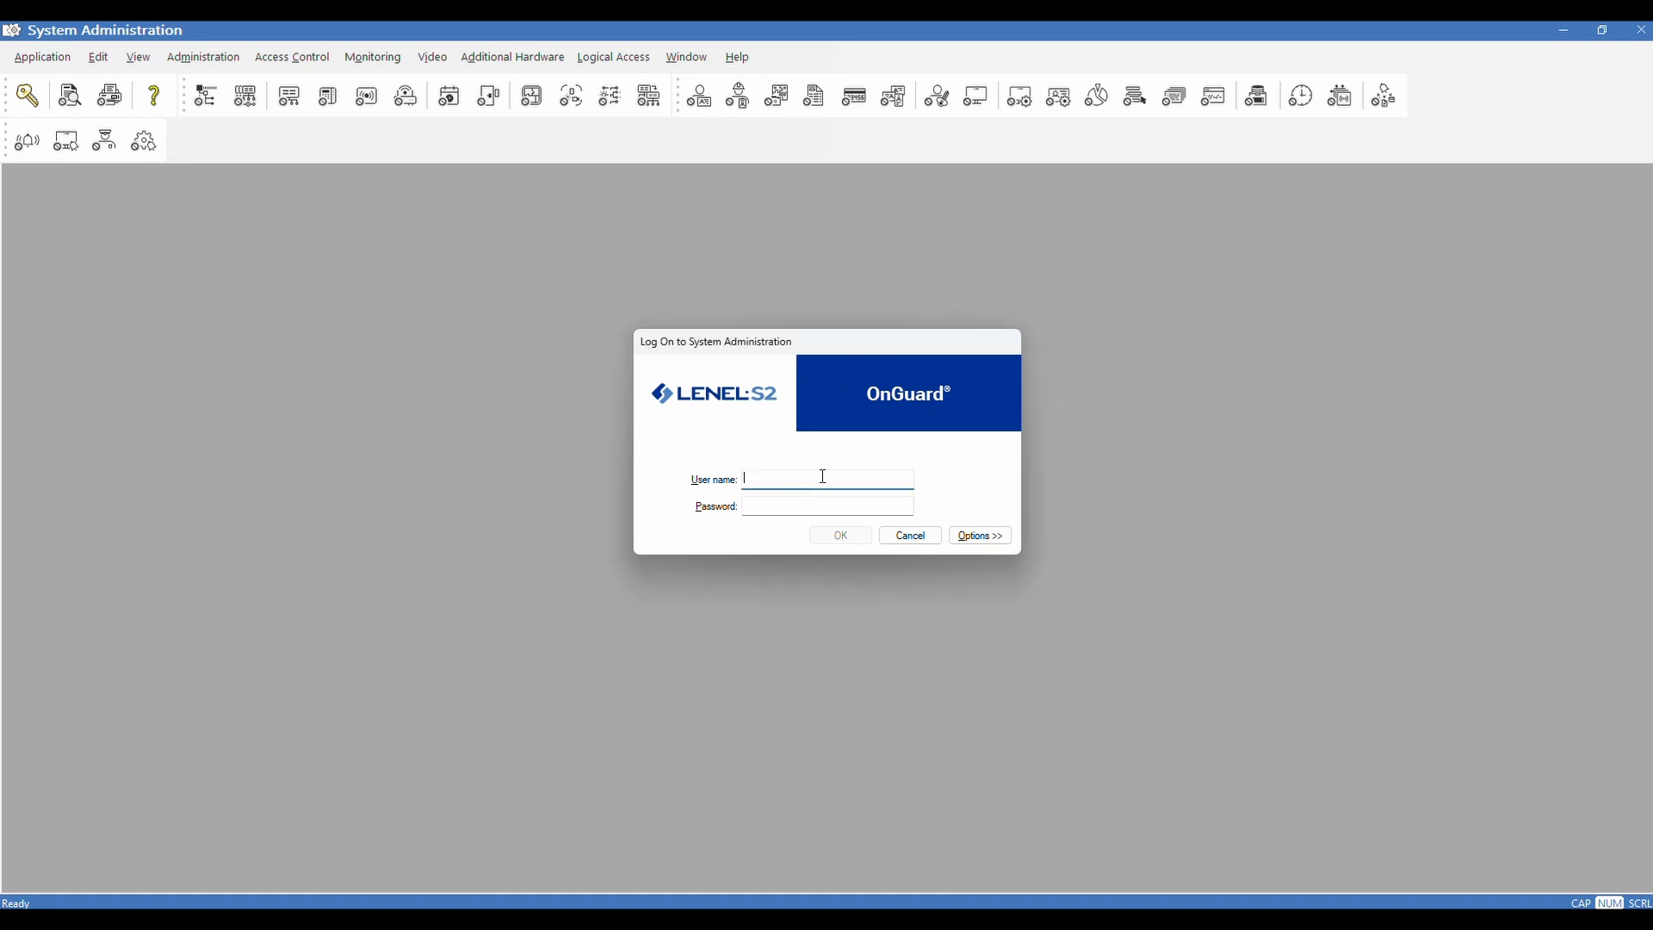
text(sa)
key(Tab)
text(sa*******)
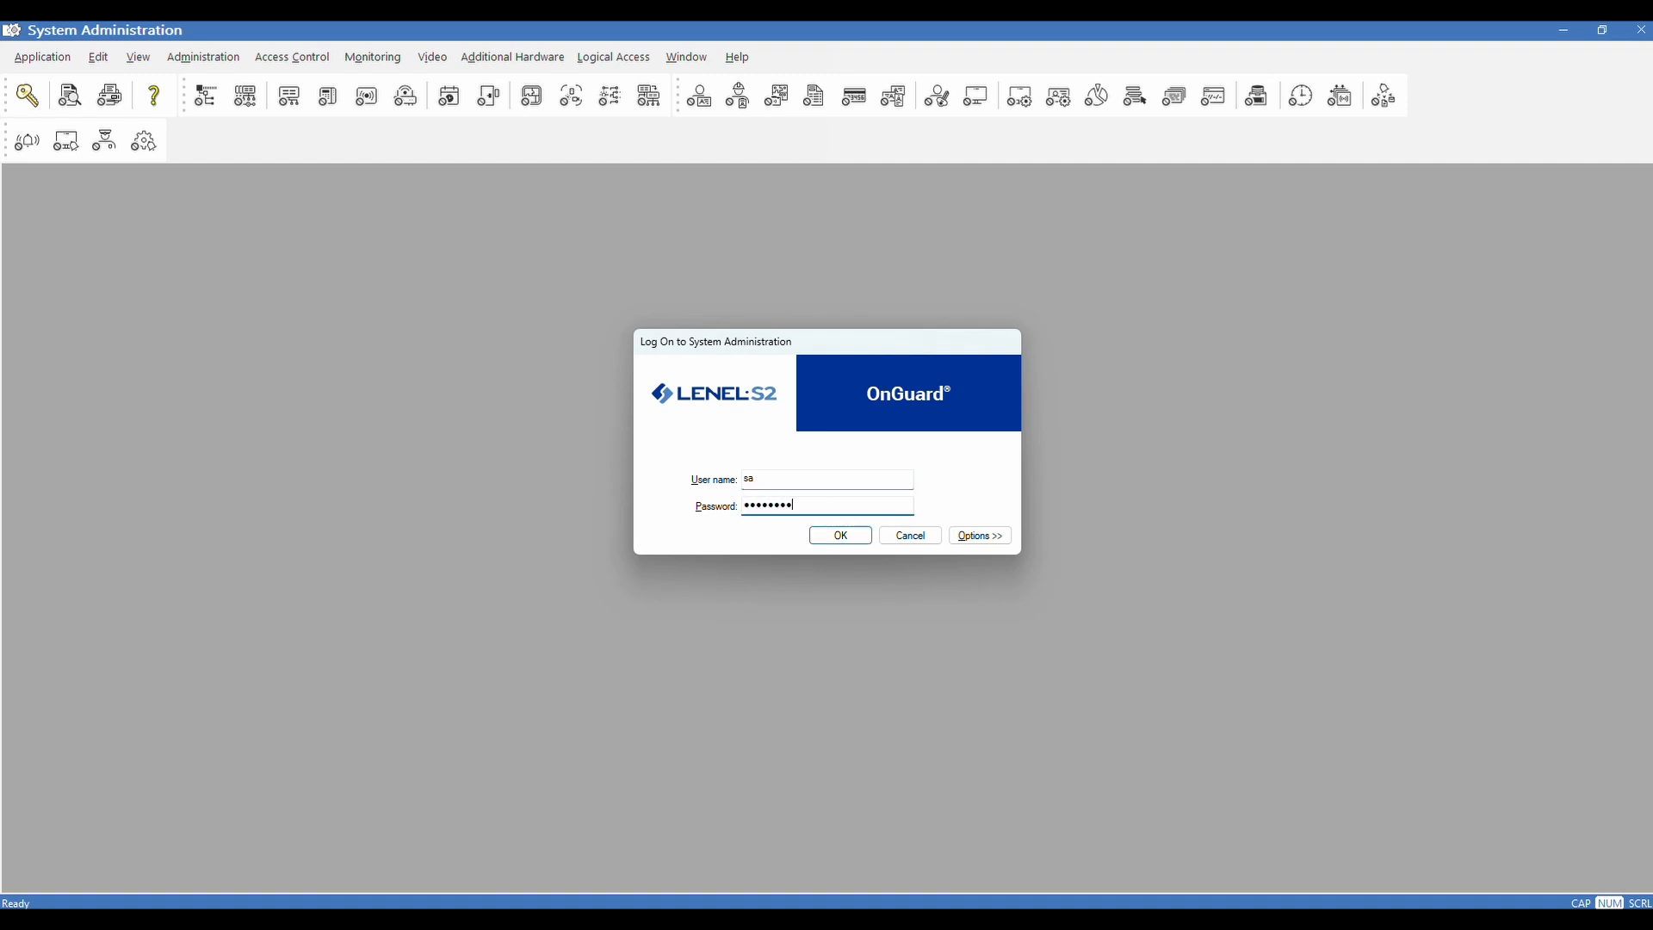
key(Return)
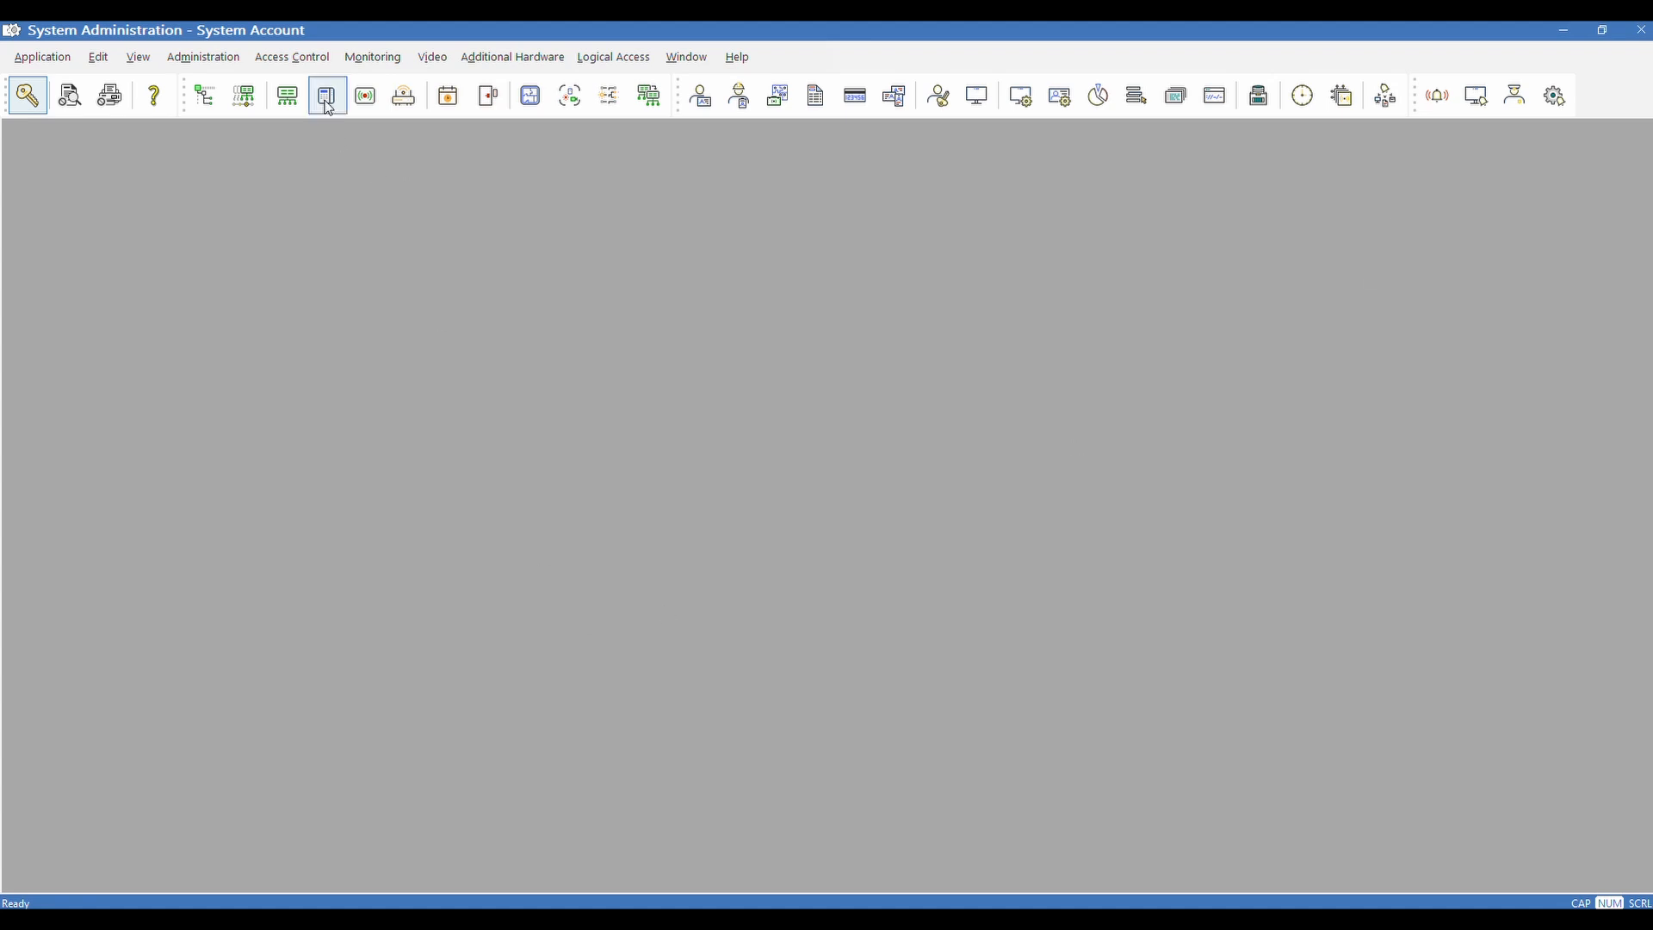
Open Access Control > Timezones and switch to the Timezone/Reader Modes list
click(315, 59)
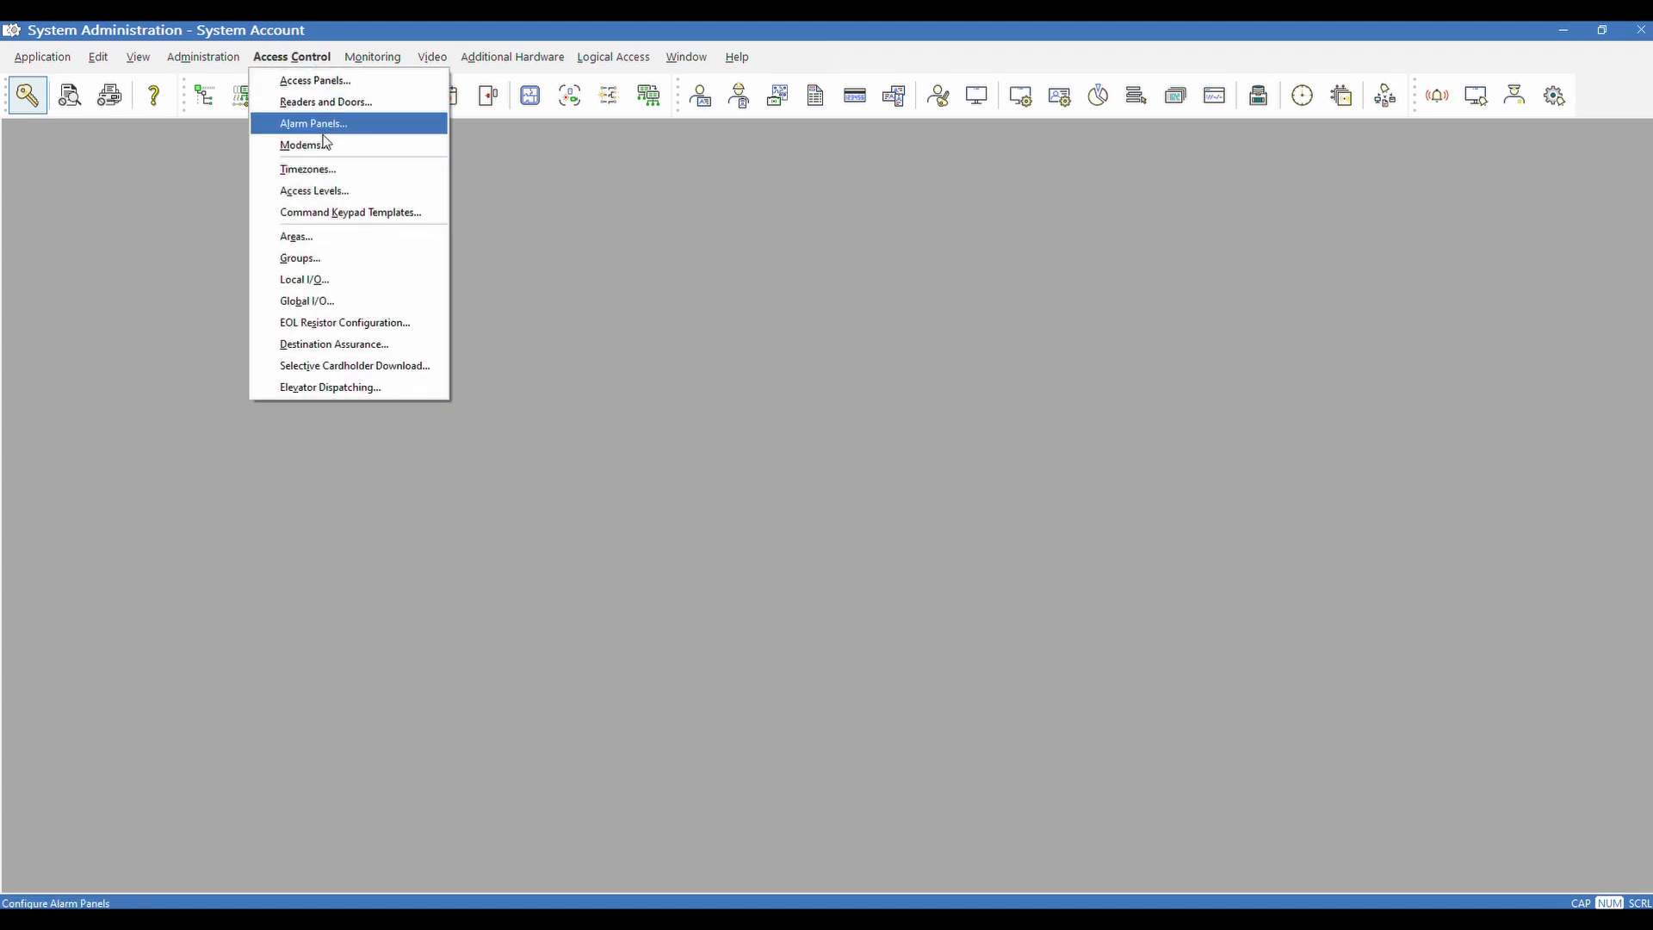
click(325, 169)
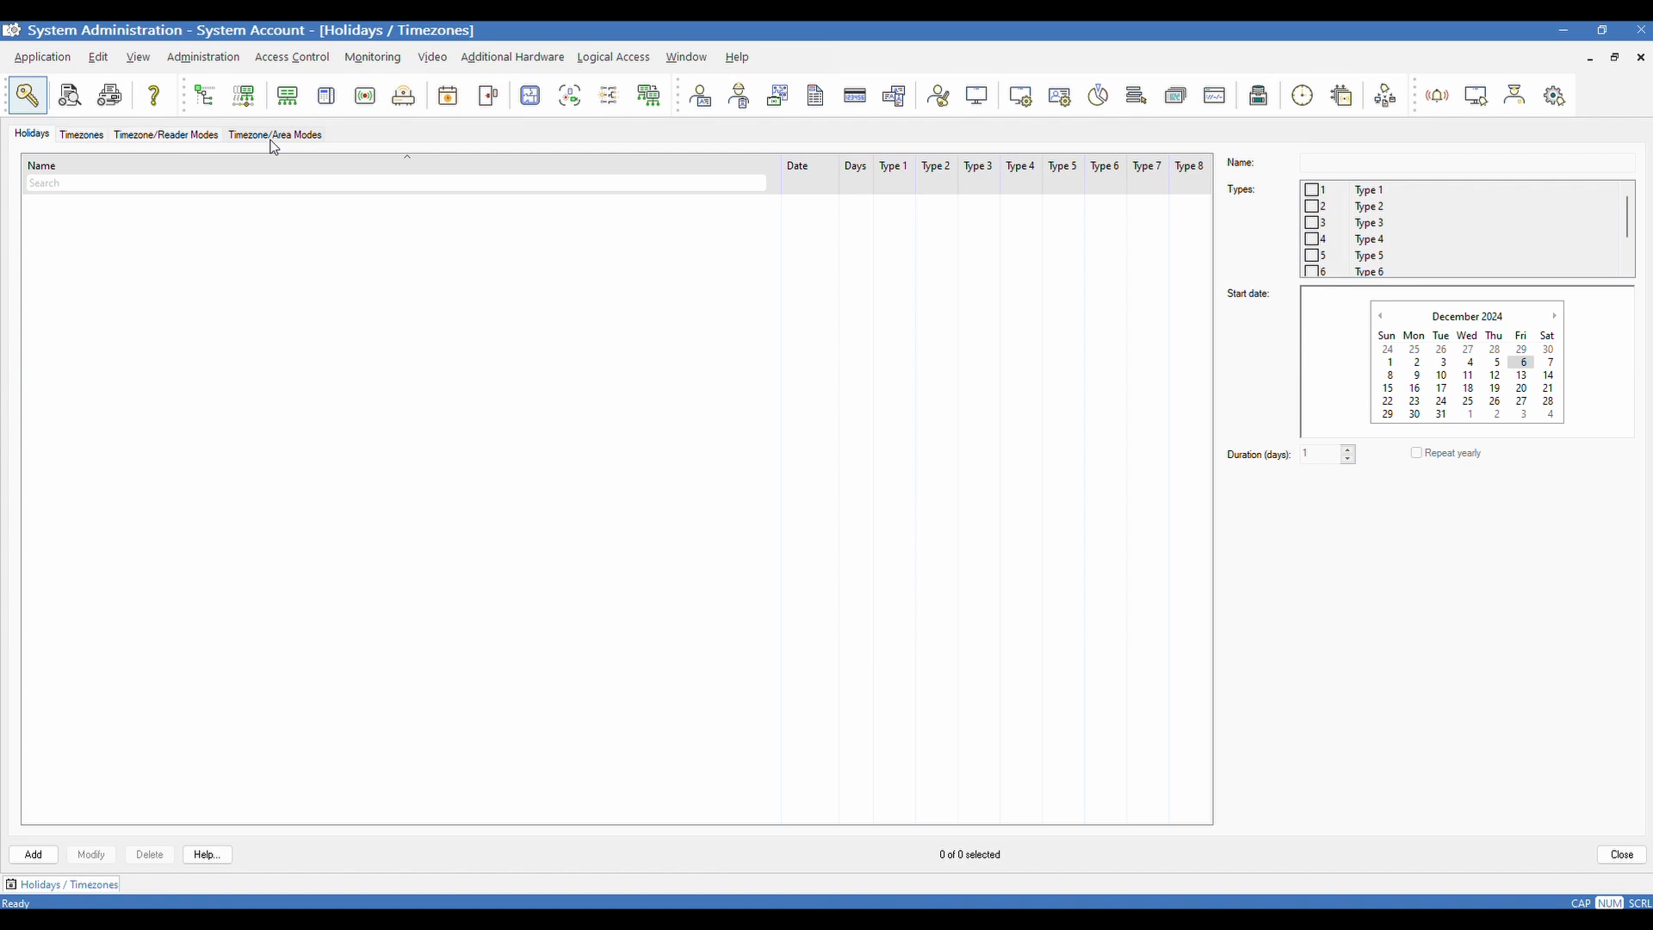
click(189, 140)
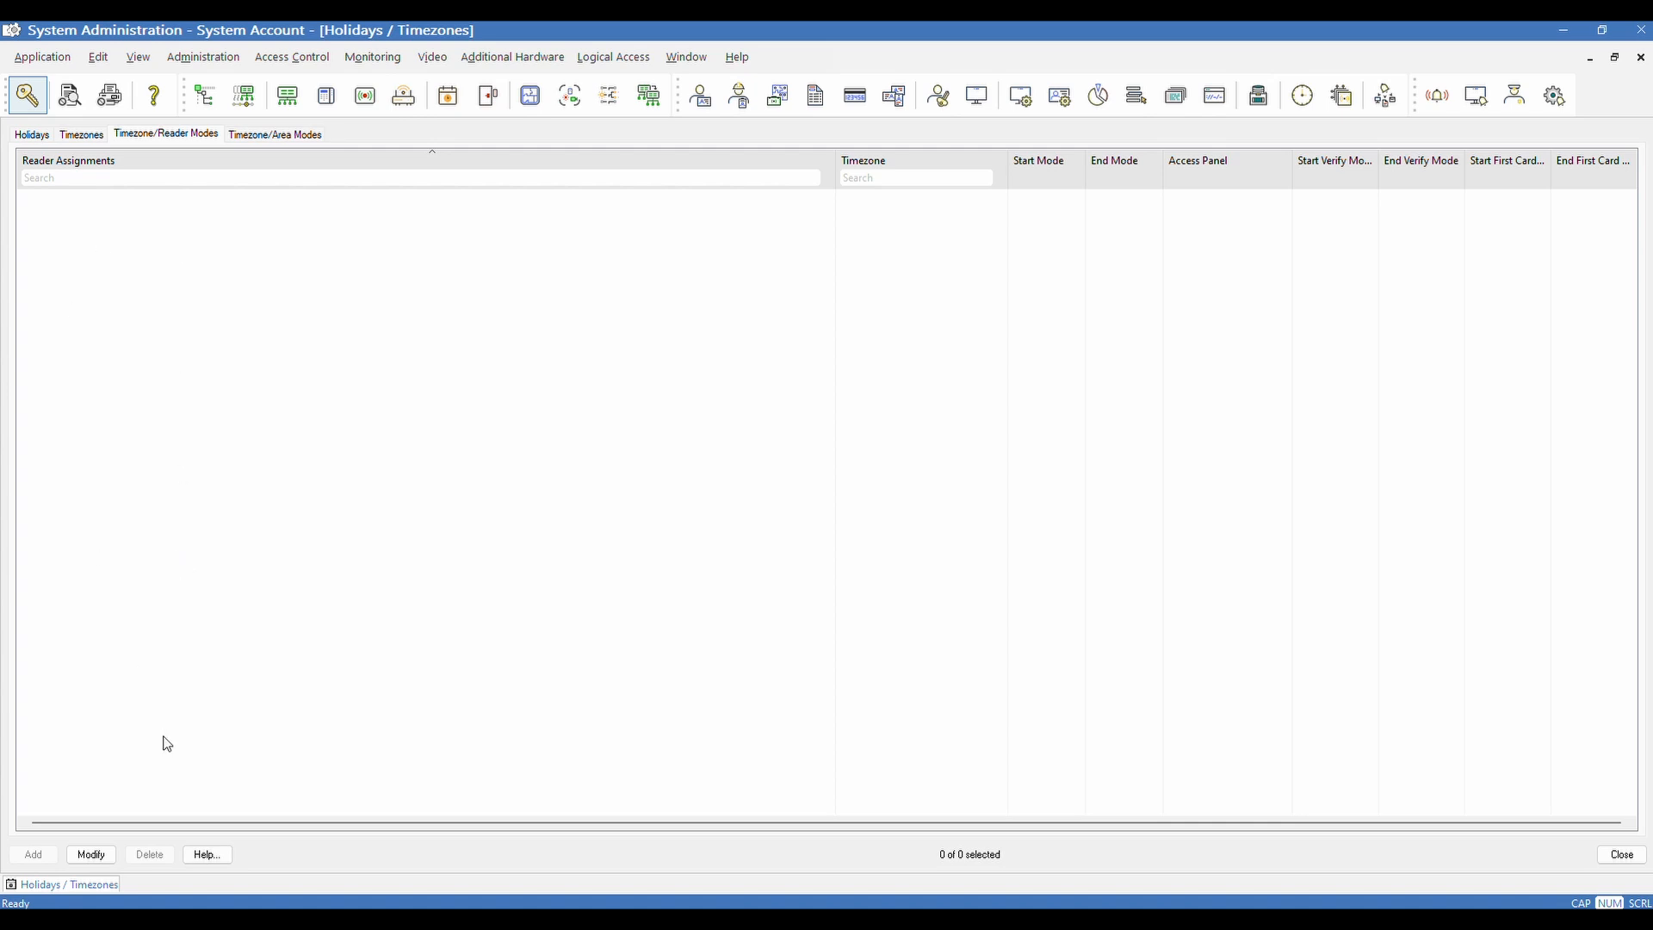
Put the reader assignments into Modify mode and browse the Reader and Timezone lists
click(90, 854)
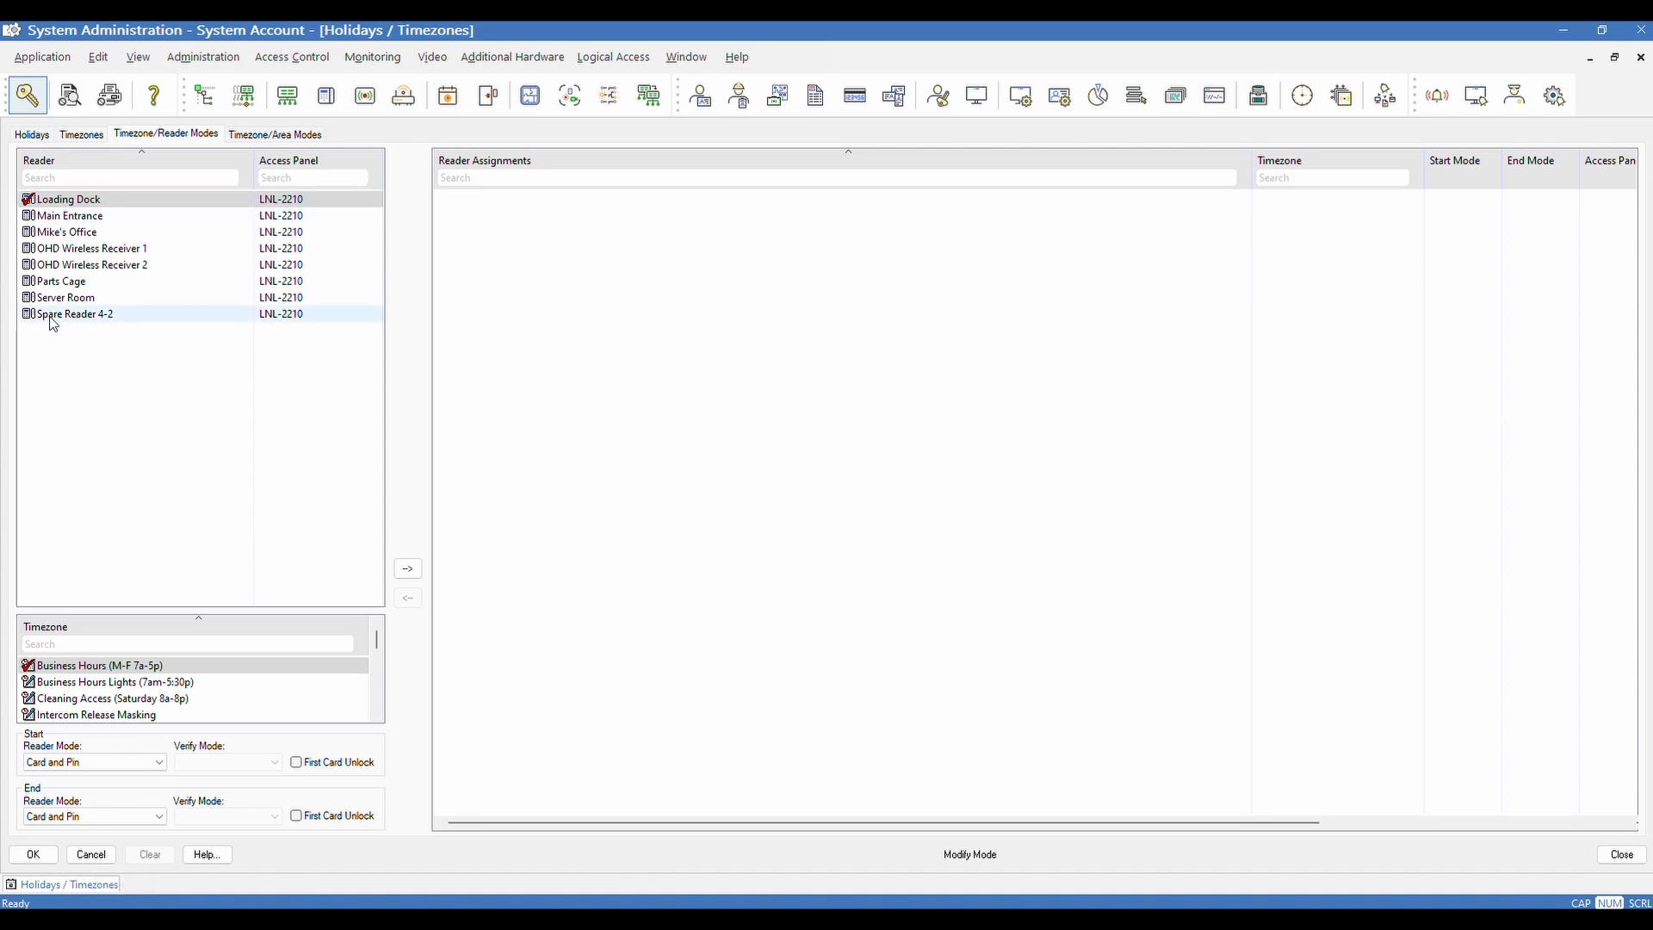
click(66, 181)
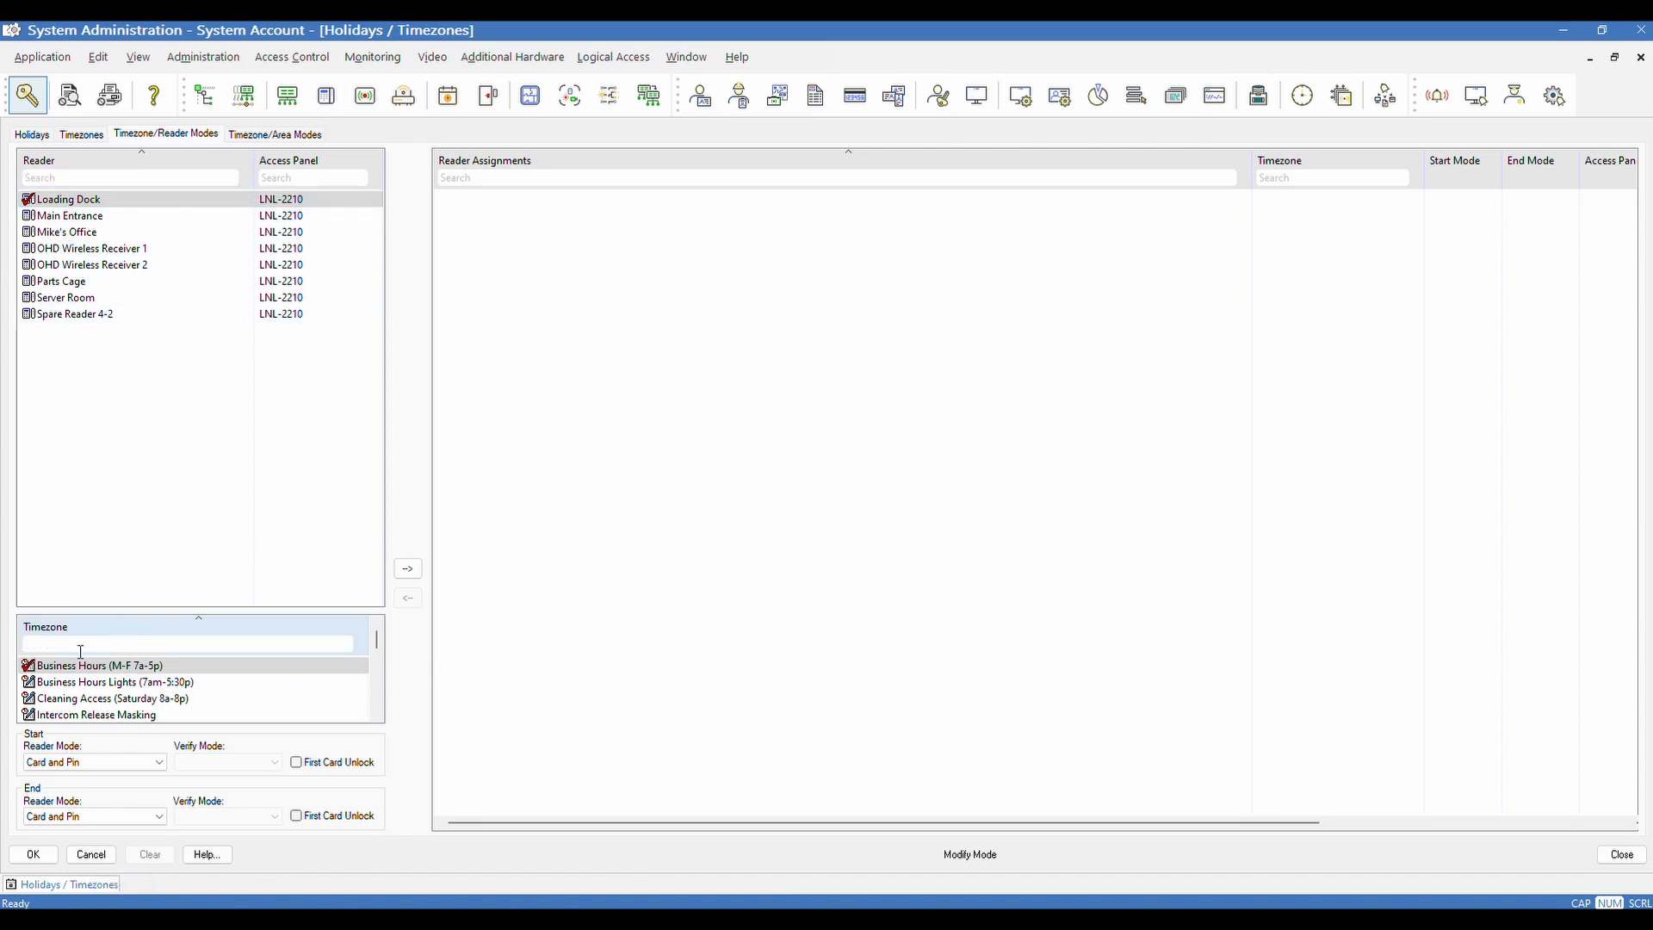
scroll(85, 686, down, 5)
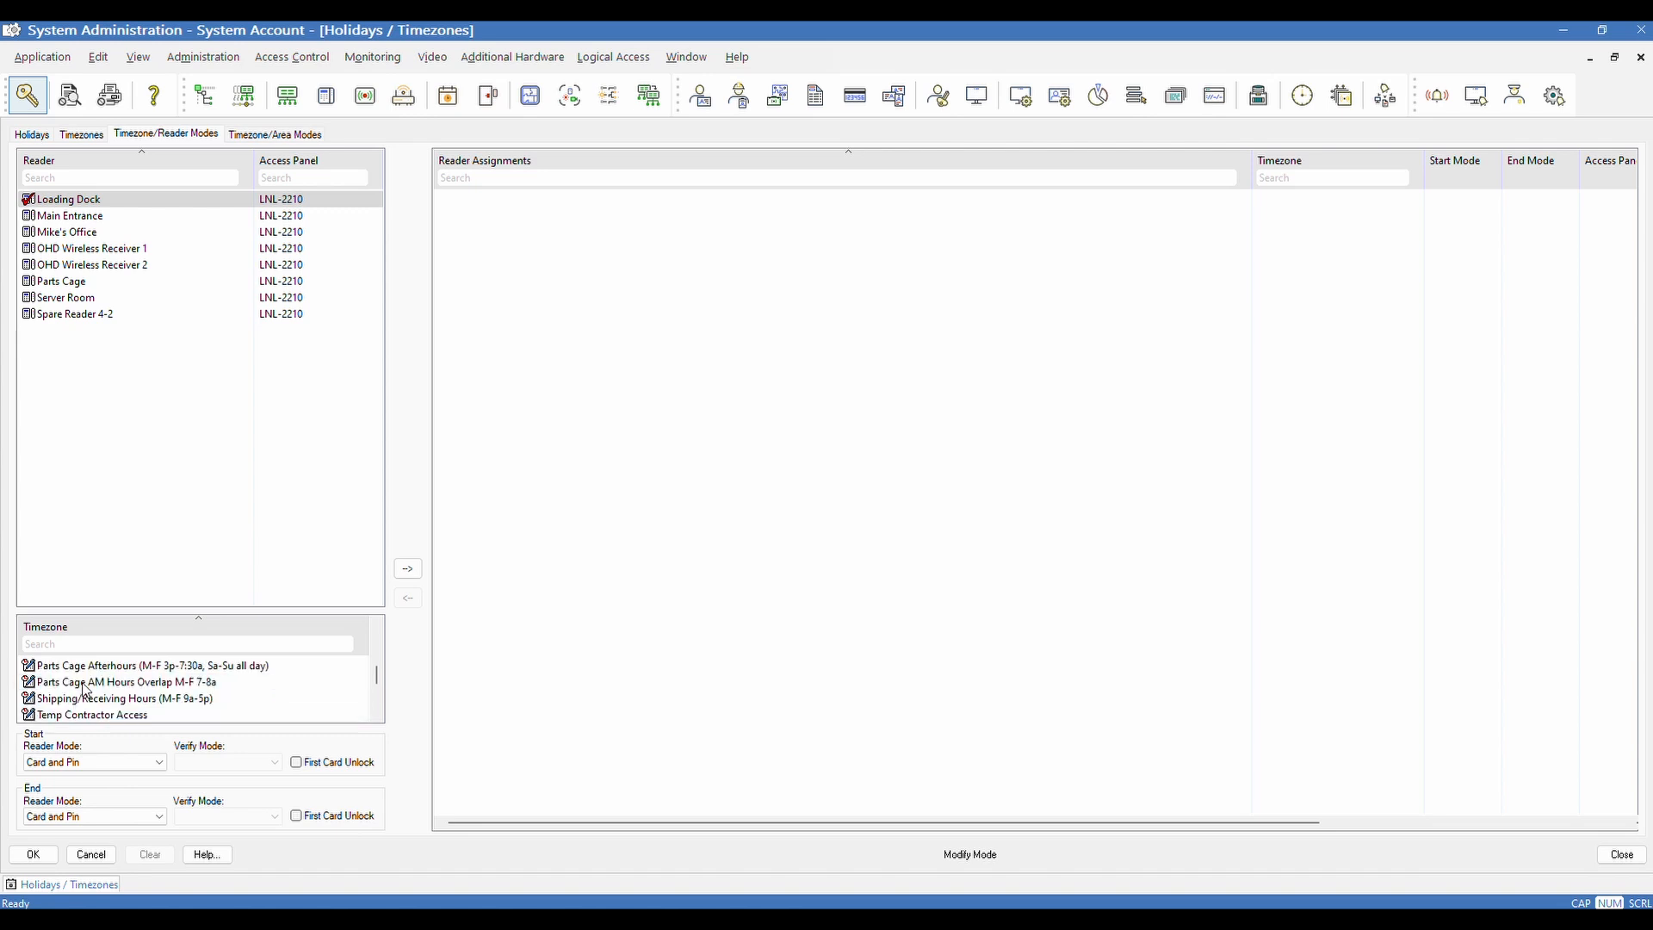
scroll(85, 689, up, 5)
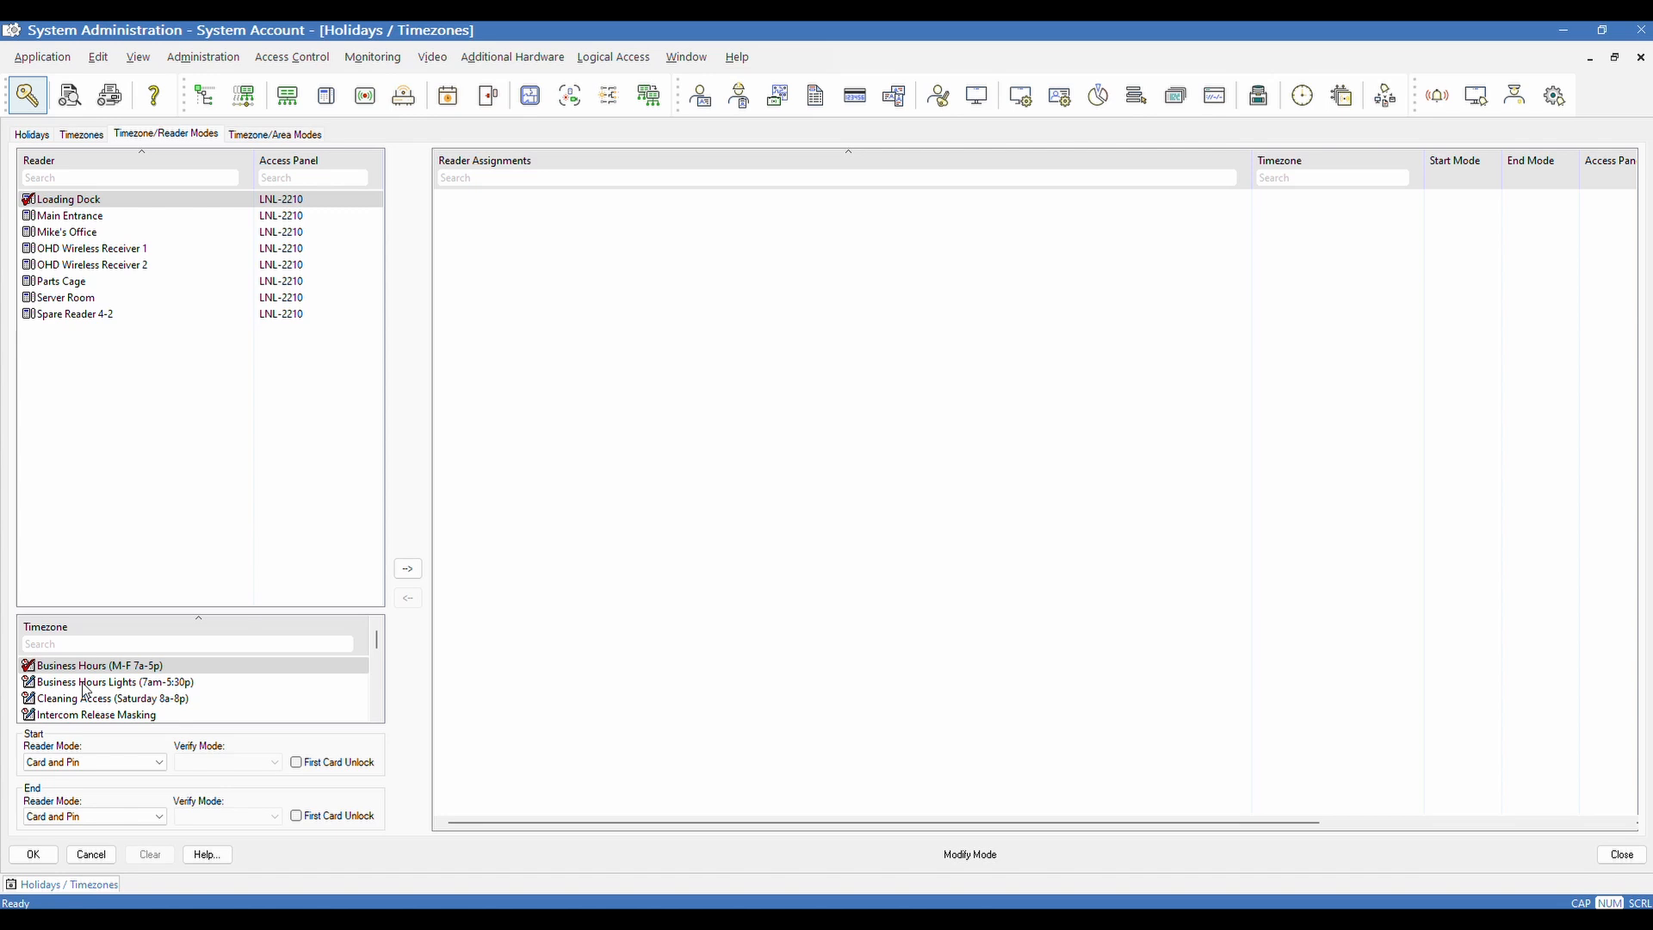
Pick Spare Reader 4-2 in the Reader list
click(31, 297)
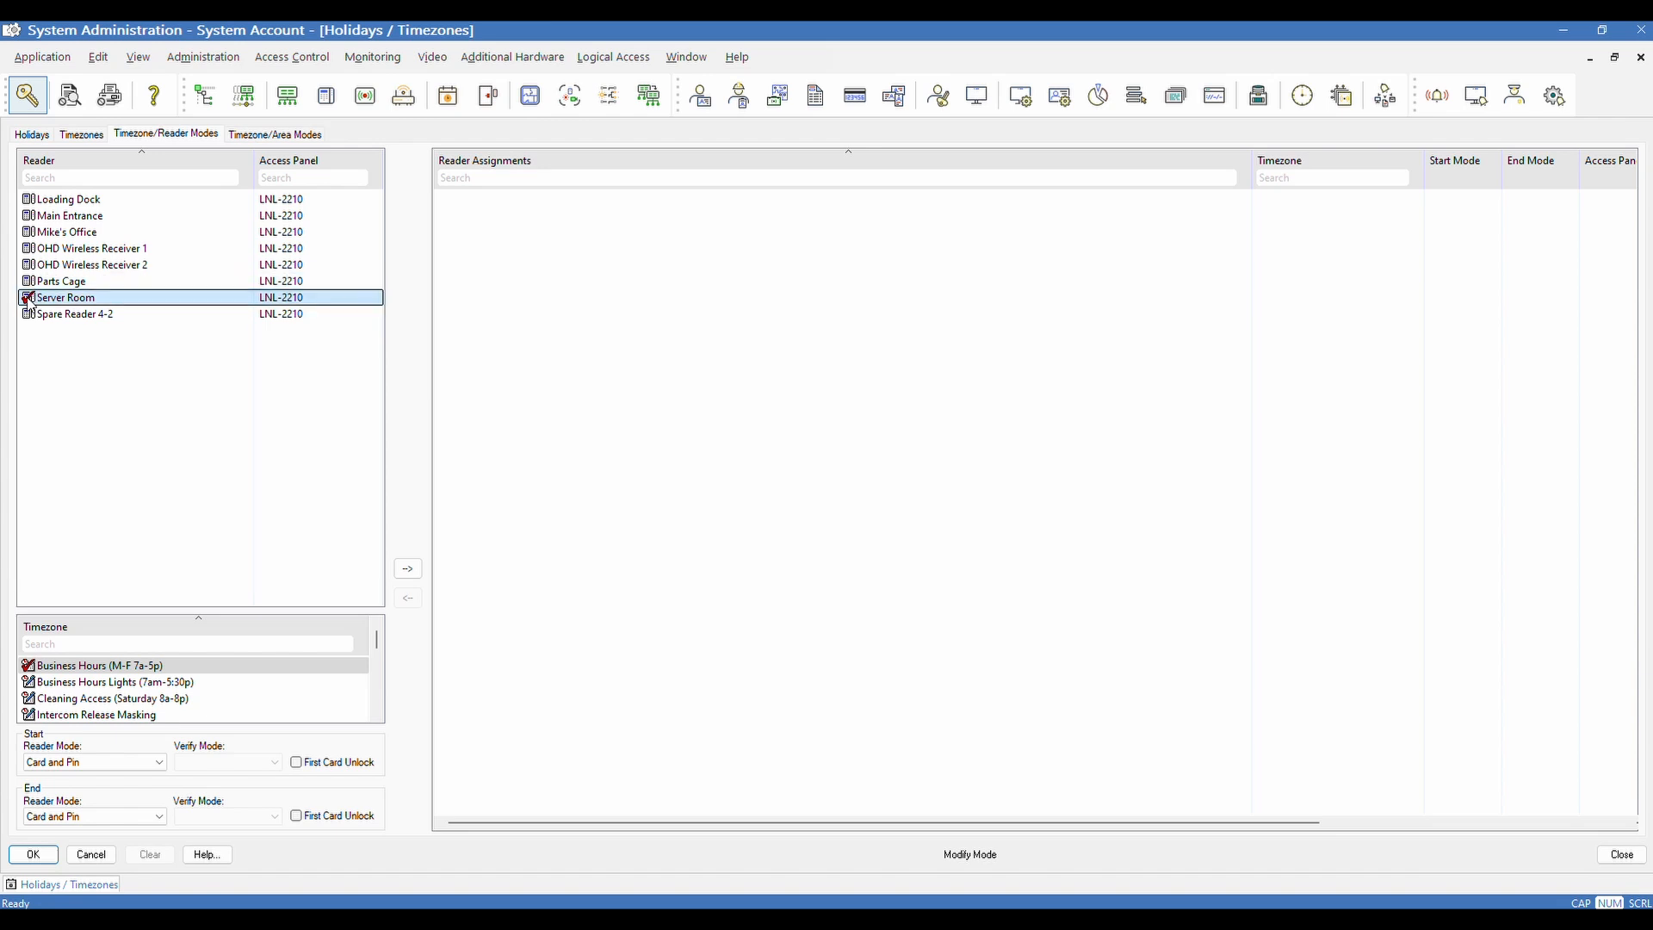
click(29, 282)
click(29, 299)
click(31, 315)
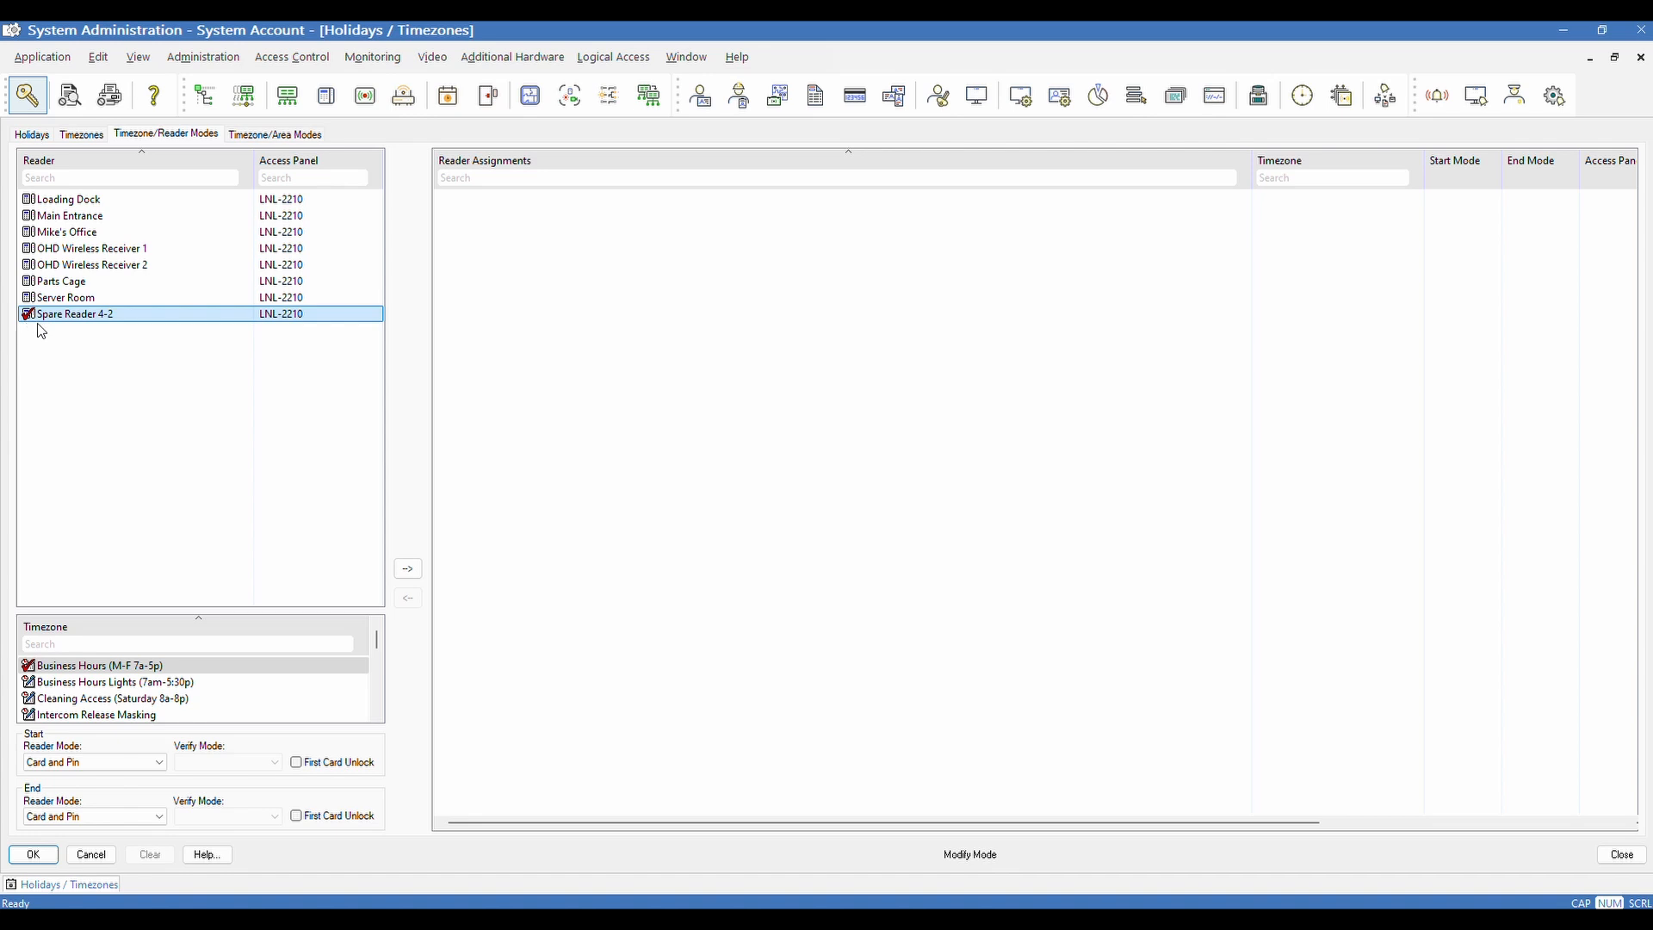
Choose Test Unlock Timezone in the Timezone list, keeping Spare Reader 4-2 selected
click(47, 668)
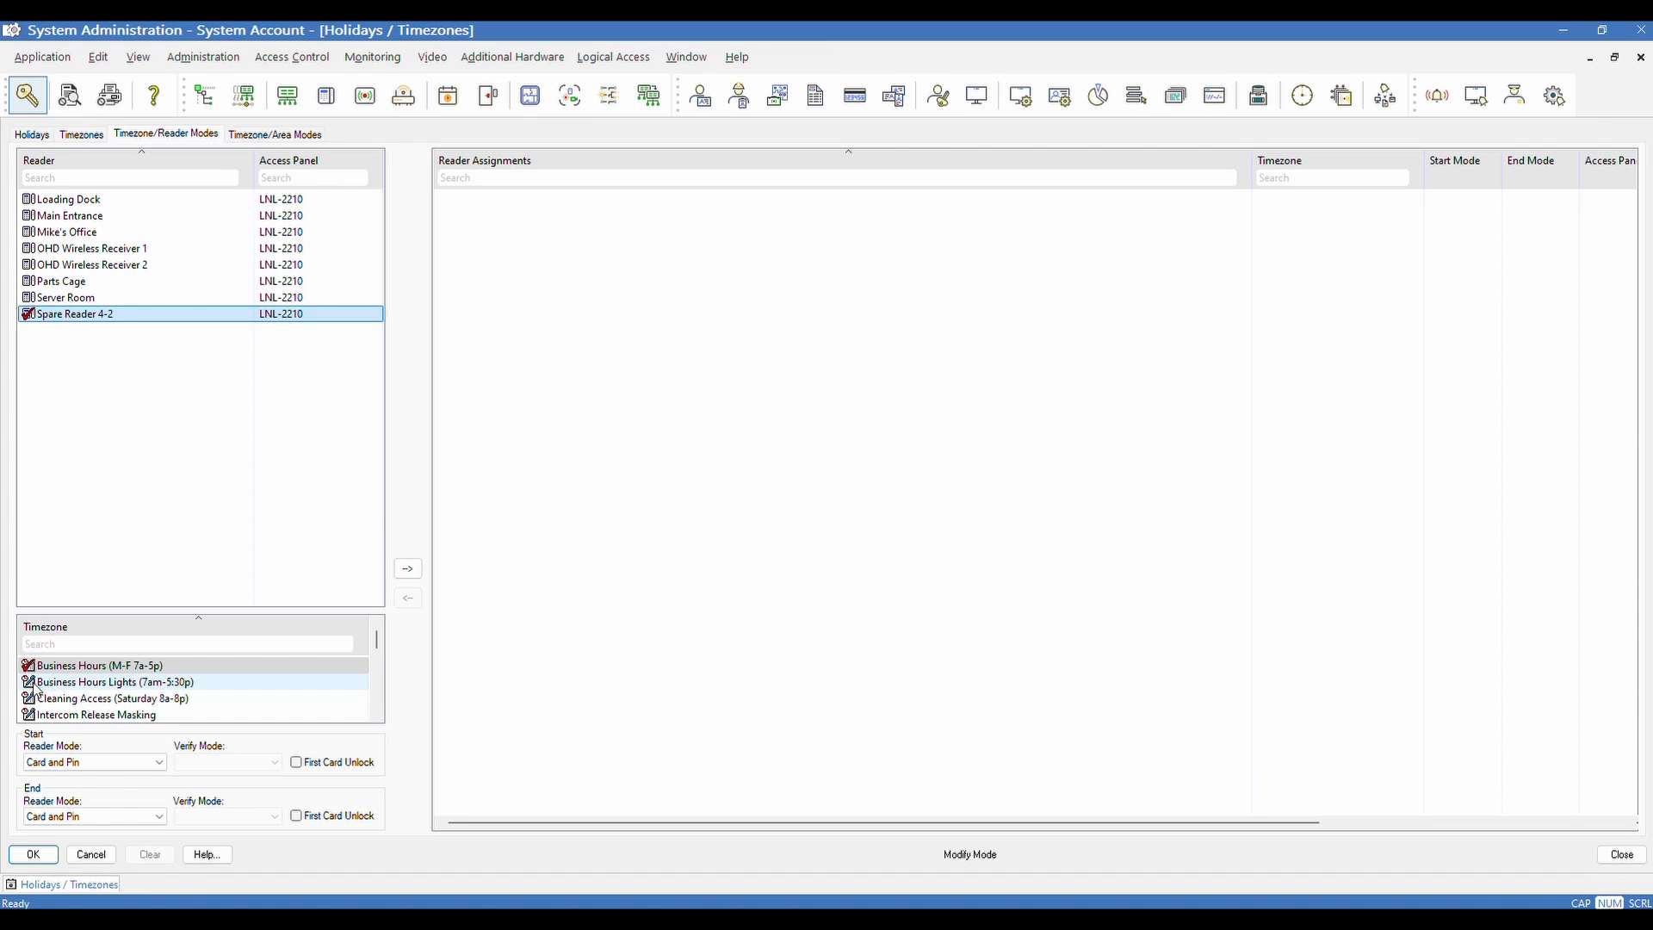
click(48, 671)
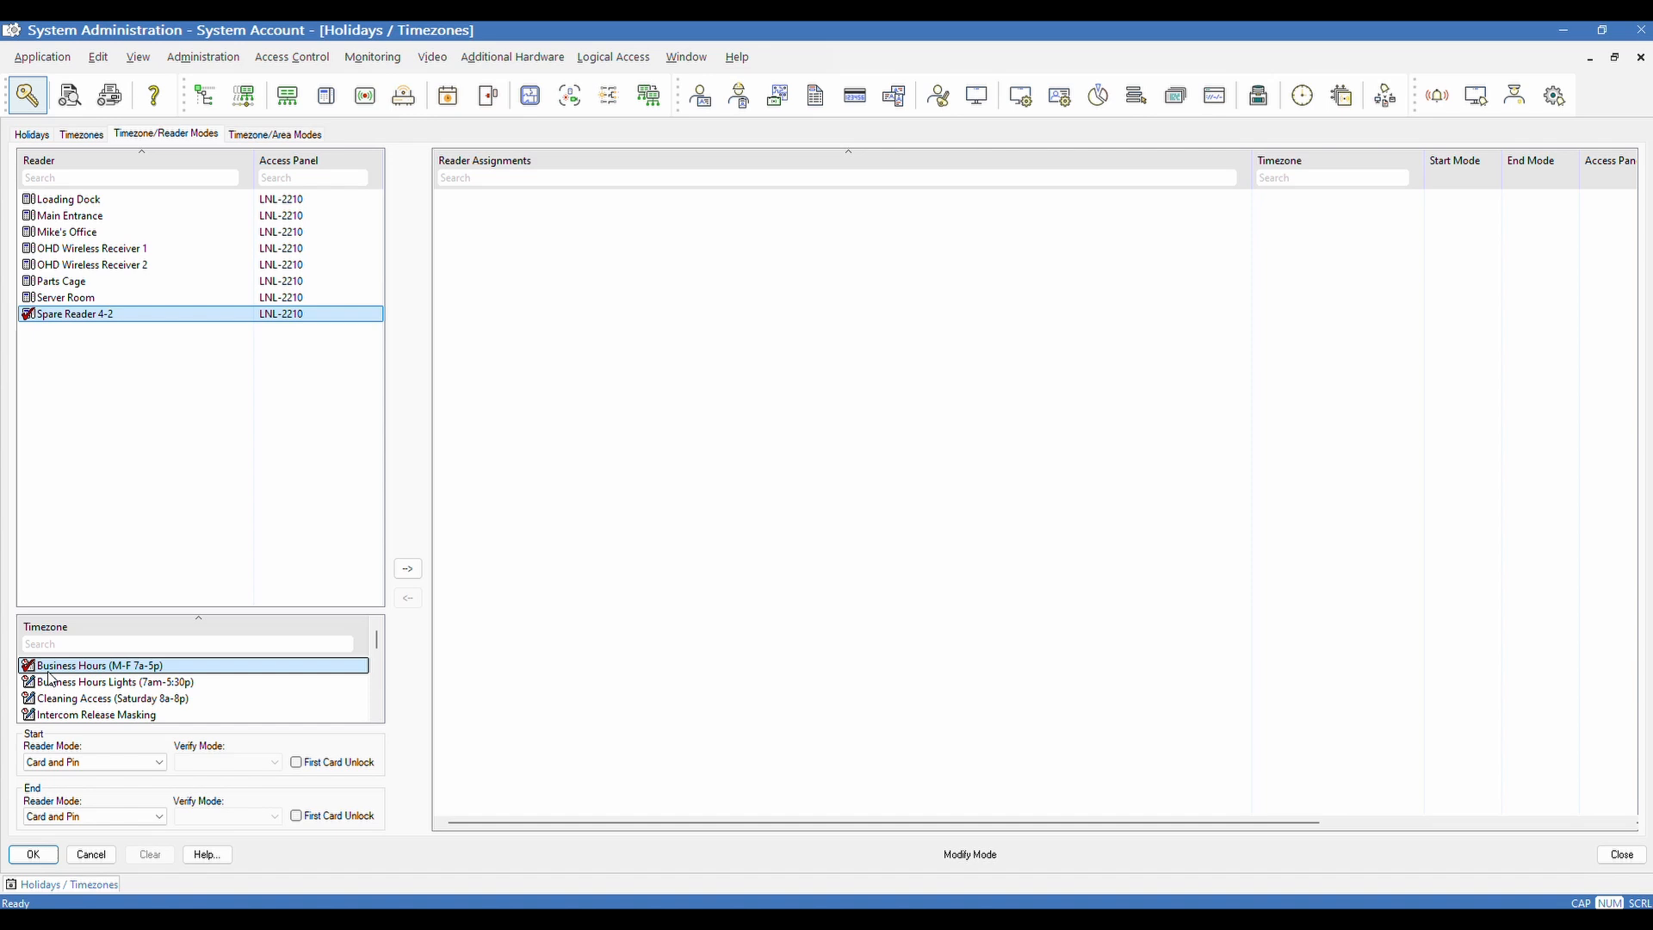
scroll(48, 678, down, 5)
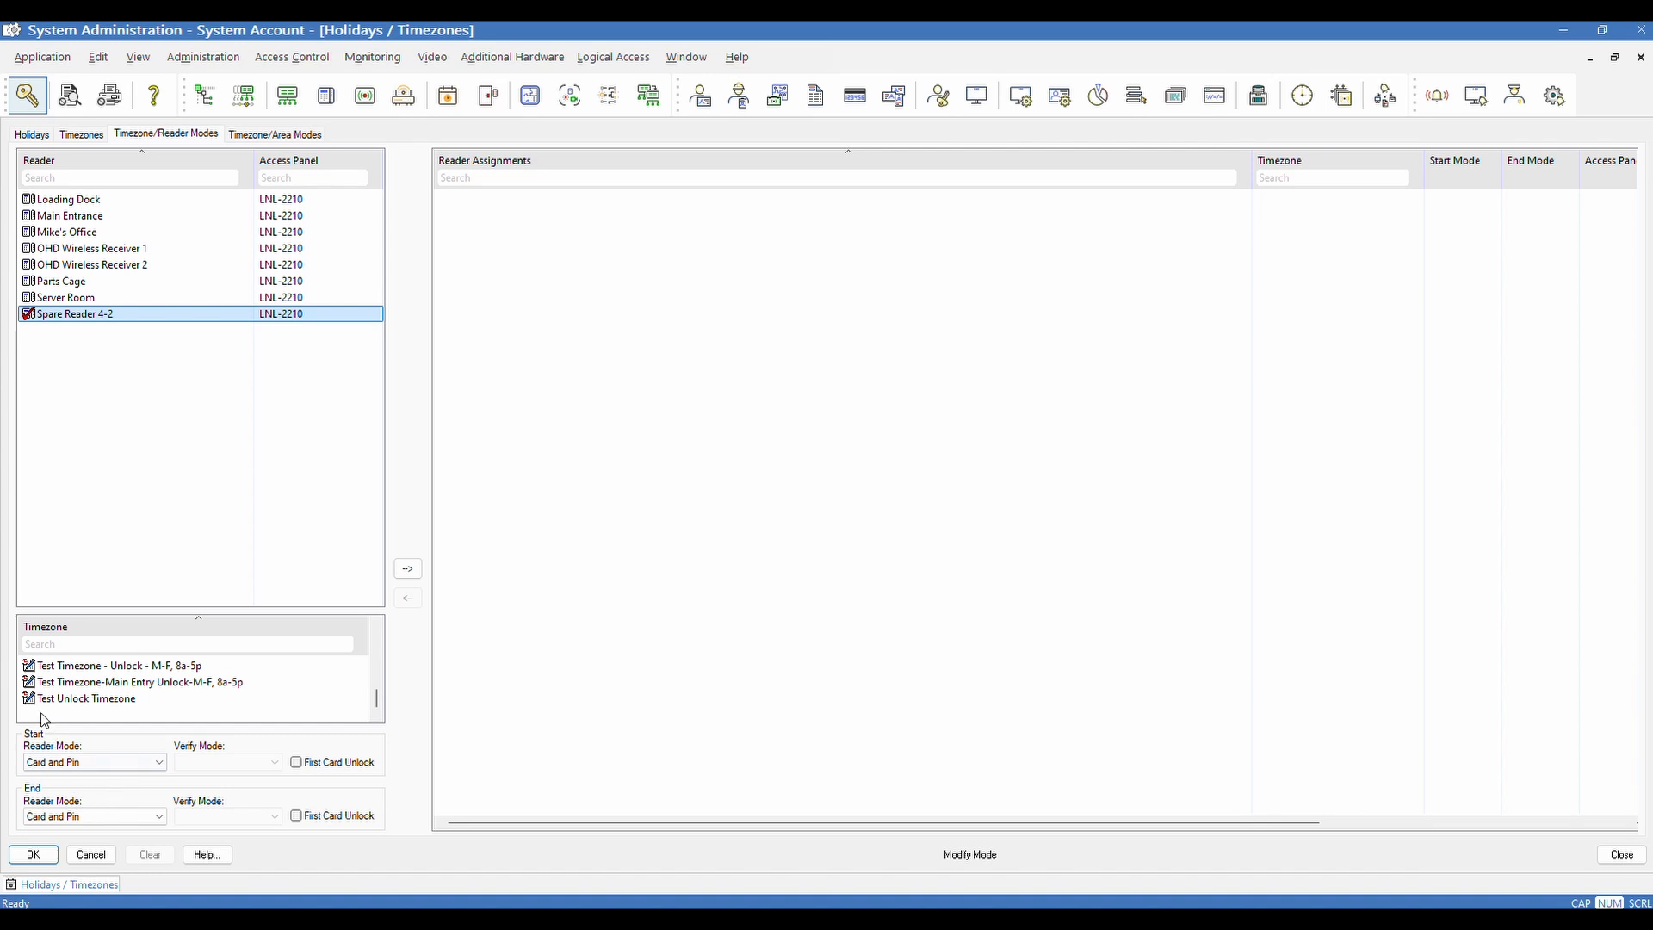
click(43, 699)
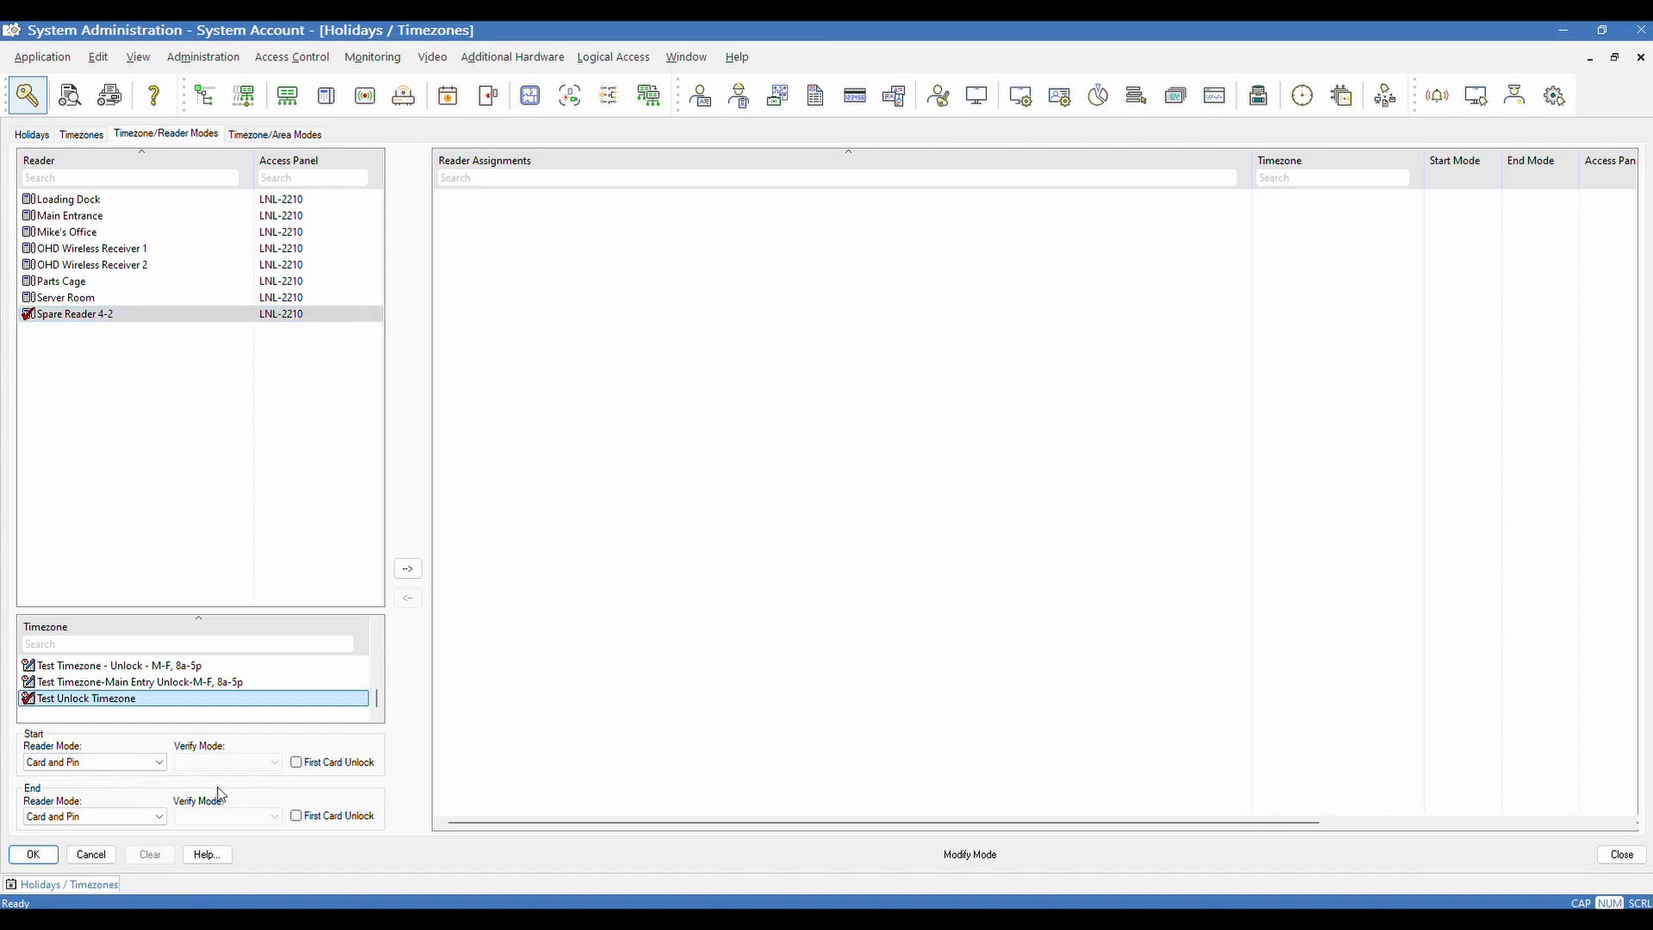
click(164, 314)
Set the Start Reader Mode to Unlocked, leaving the end mode at Card and Pin
click(141, 762)
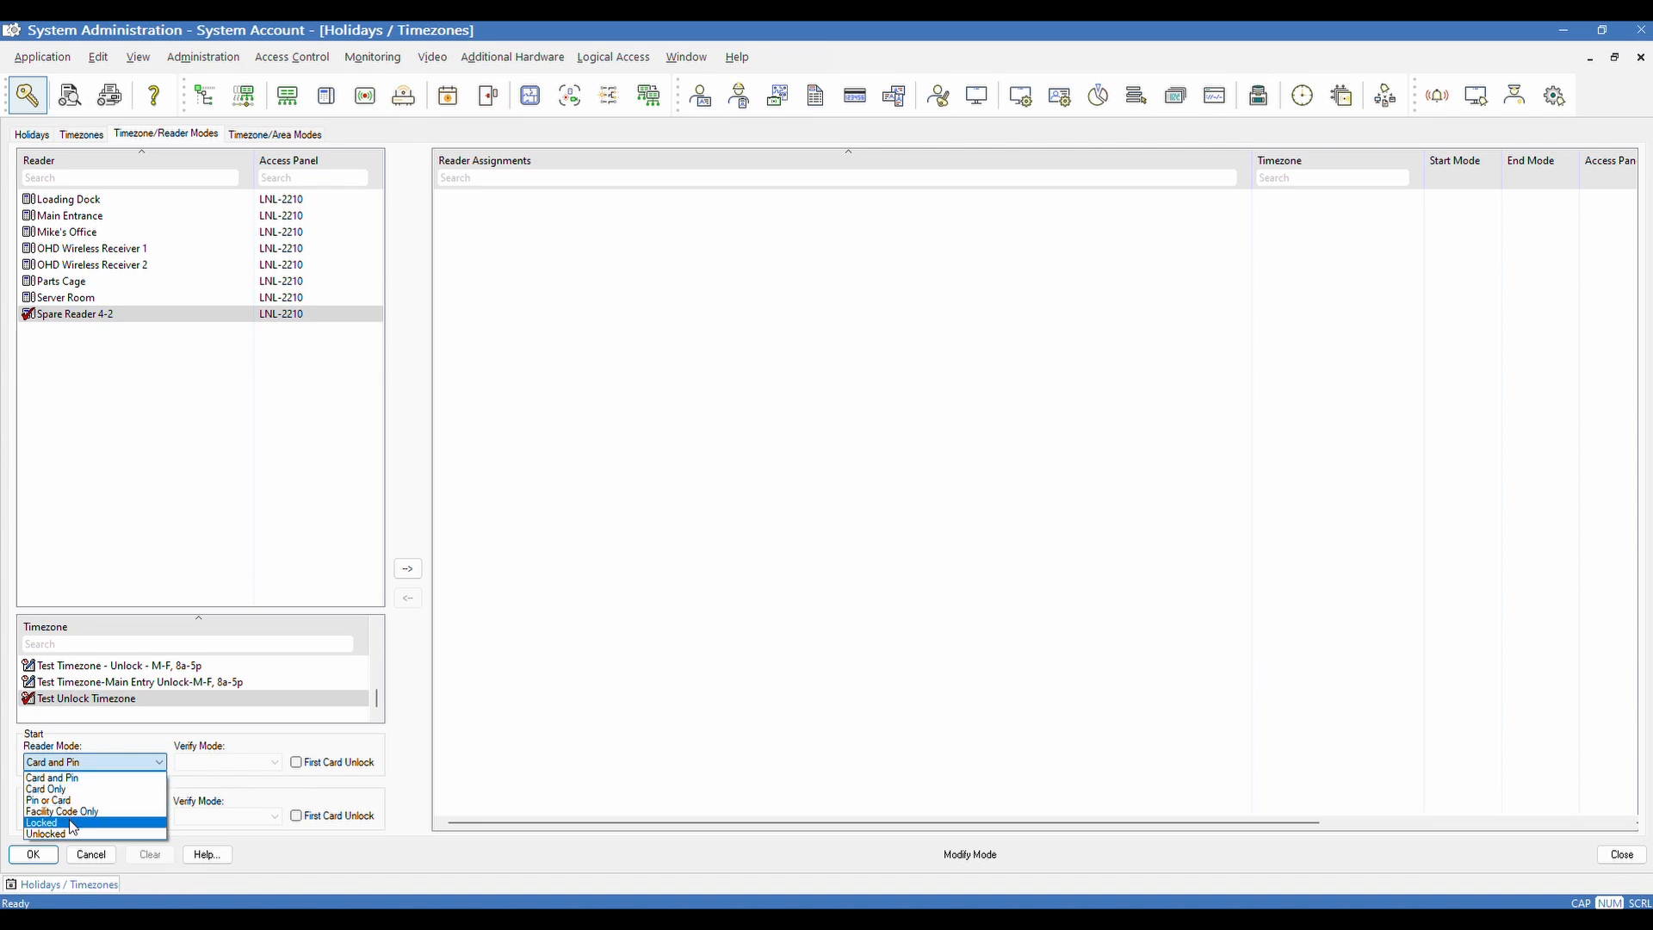
click(113, 757)
click(110, 817)
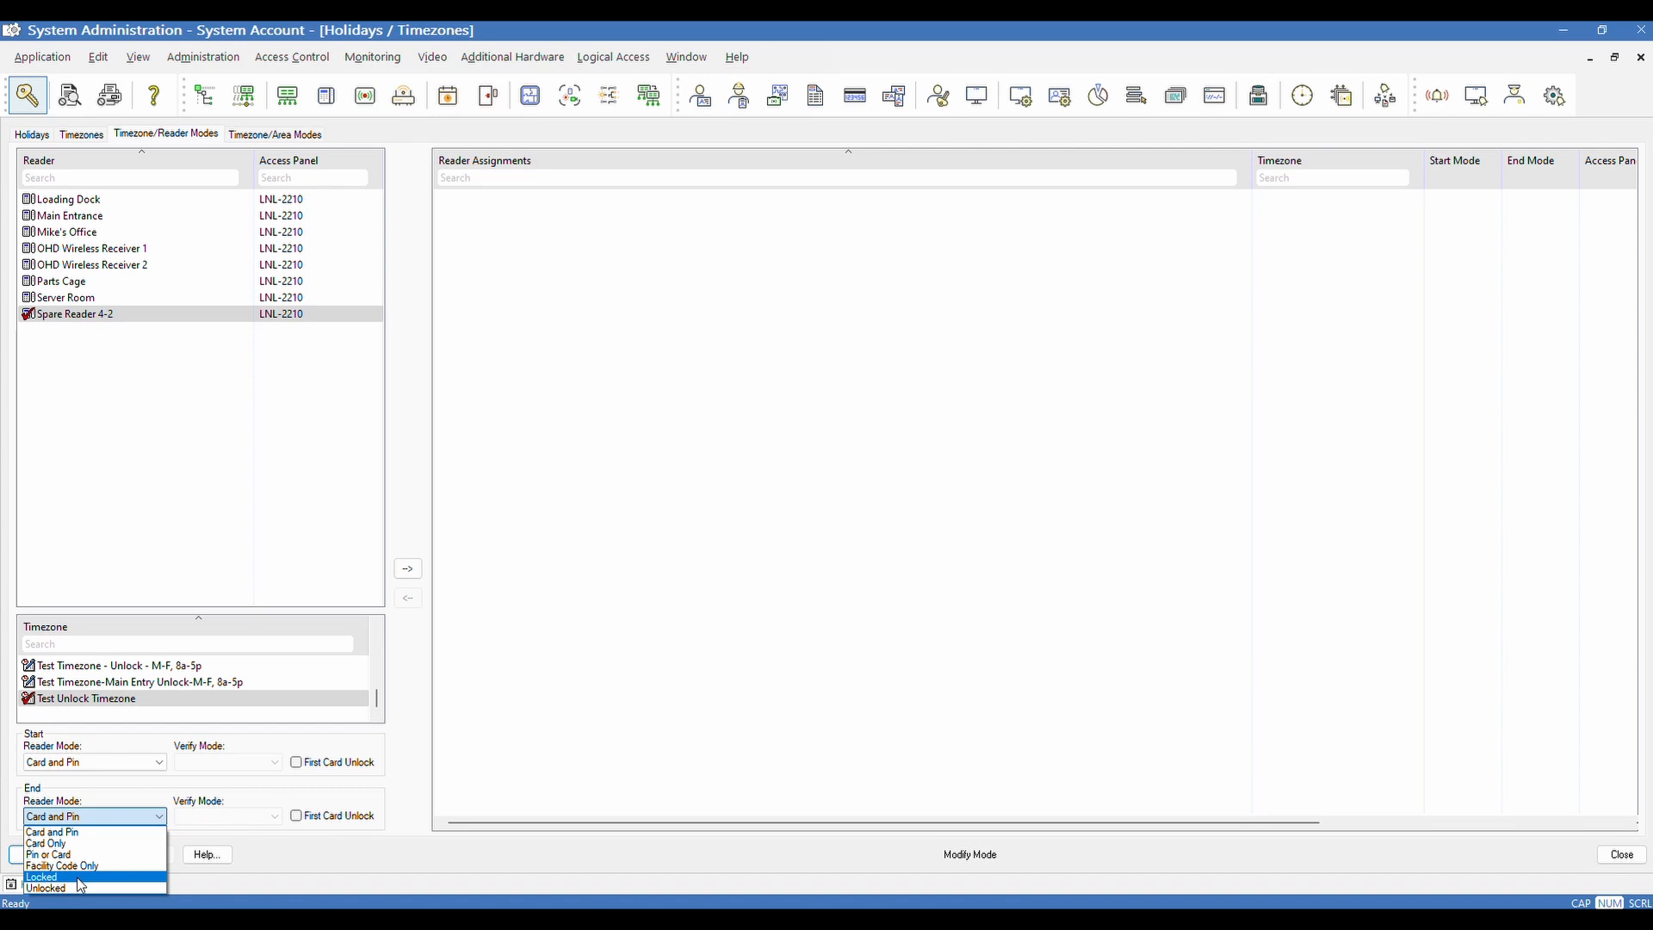
click(177, 734)
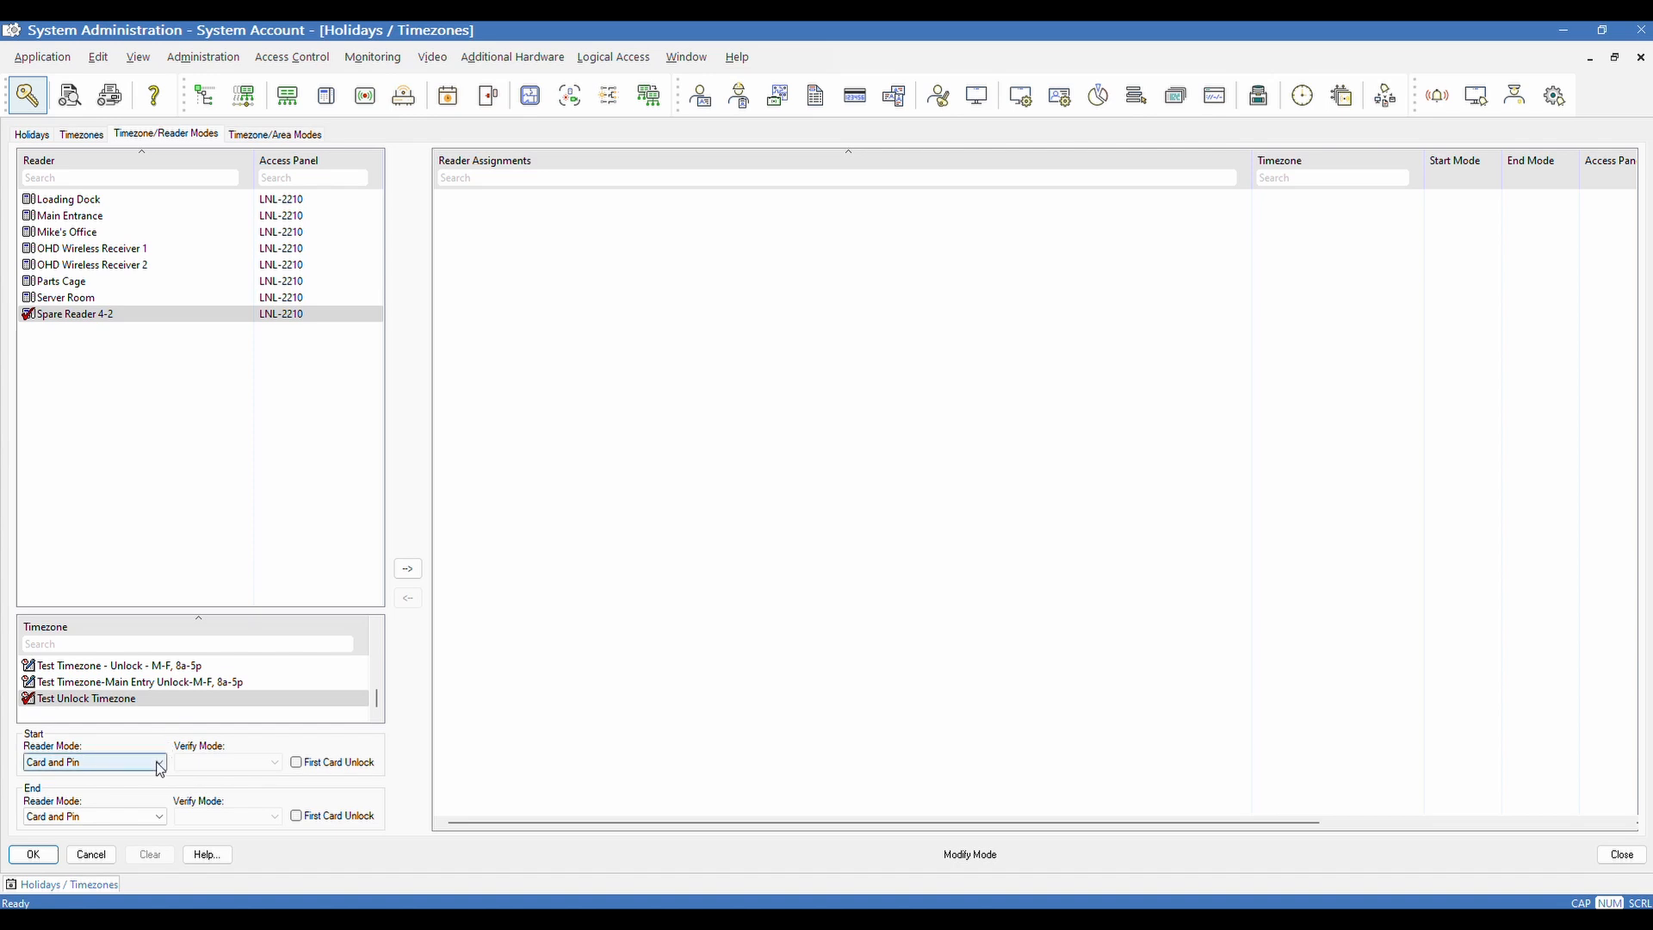
click(131, 765)
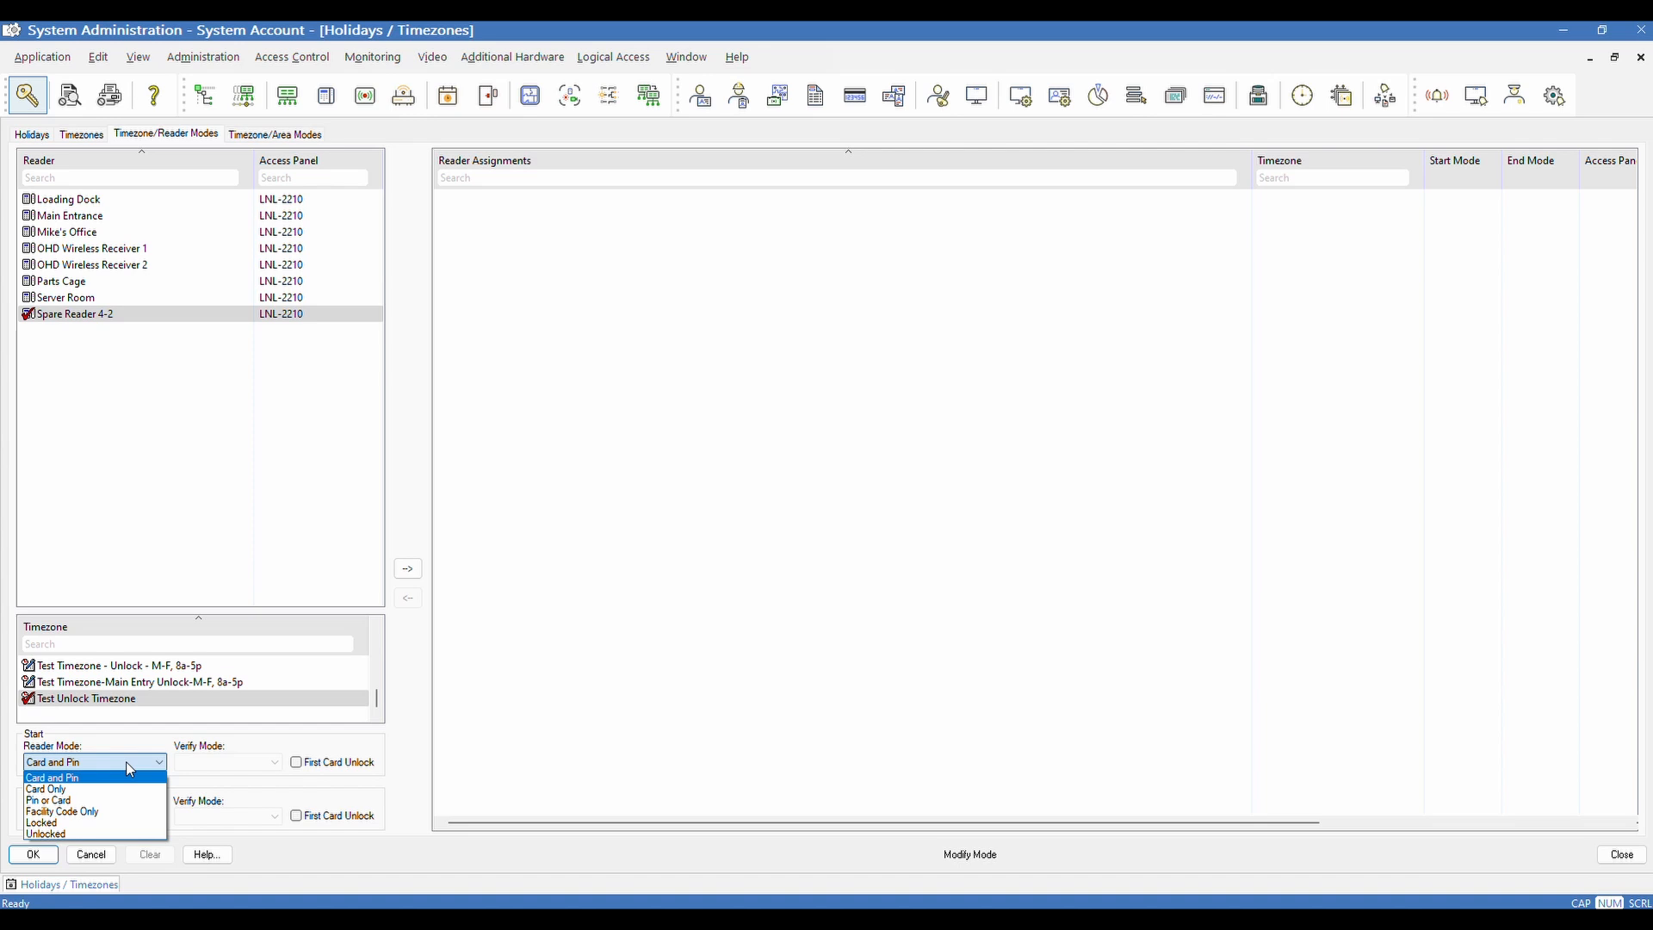
click(110, 835)
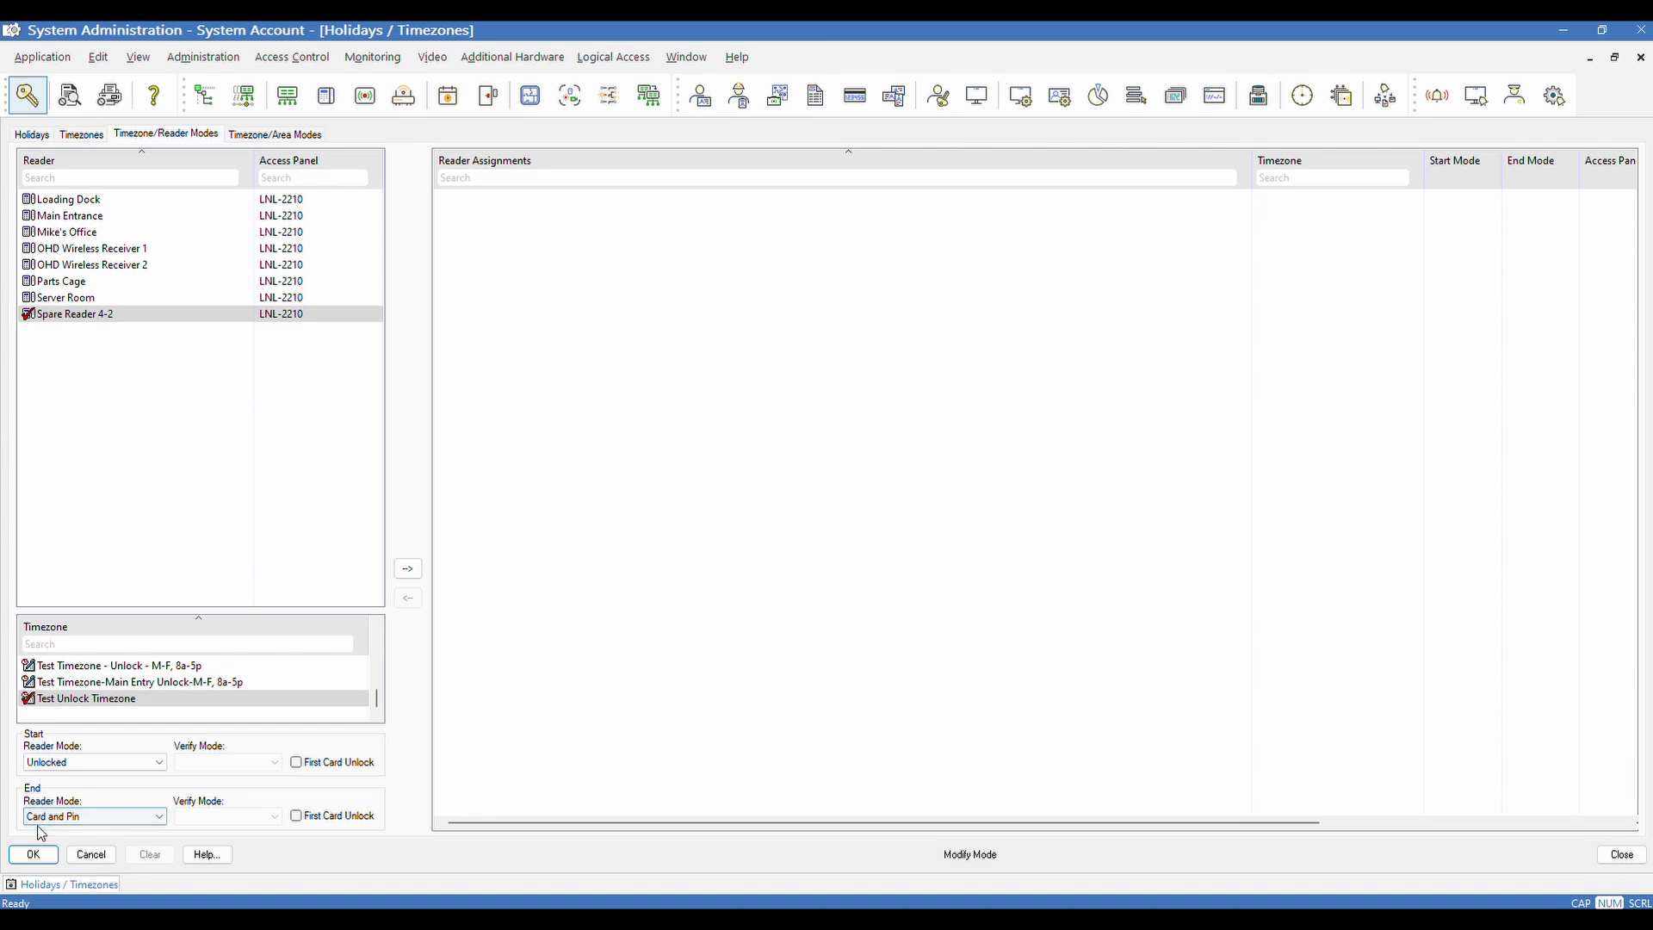
Choose Card Only as the End Reader Mode
click(51, 816)
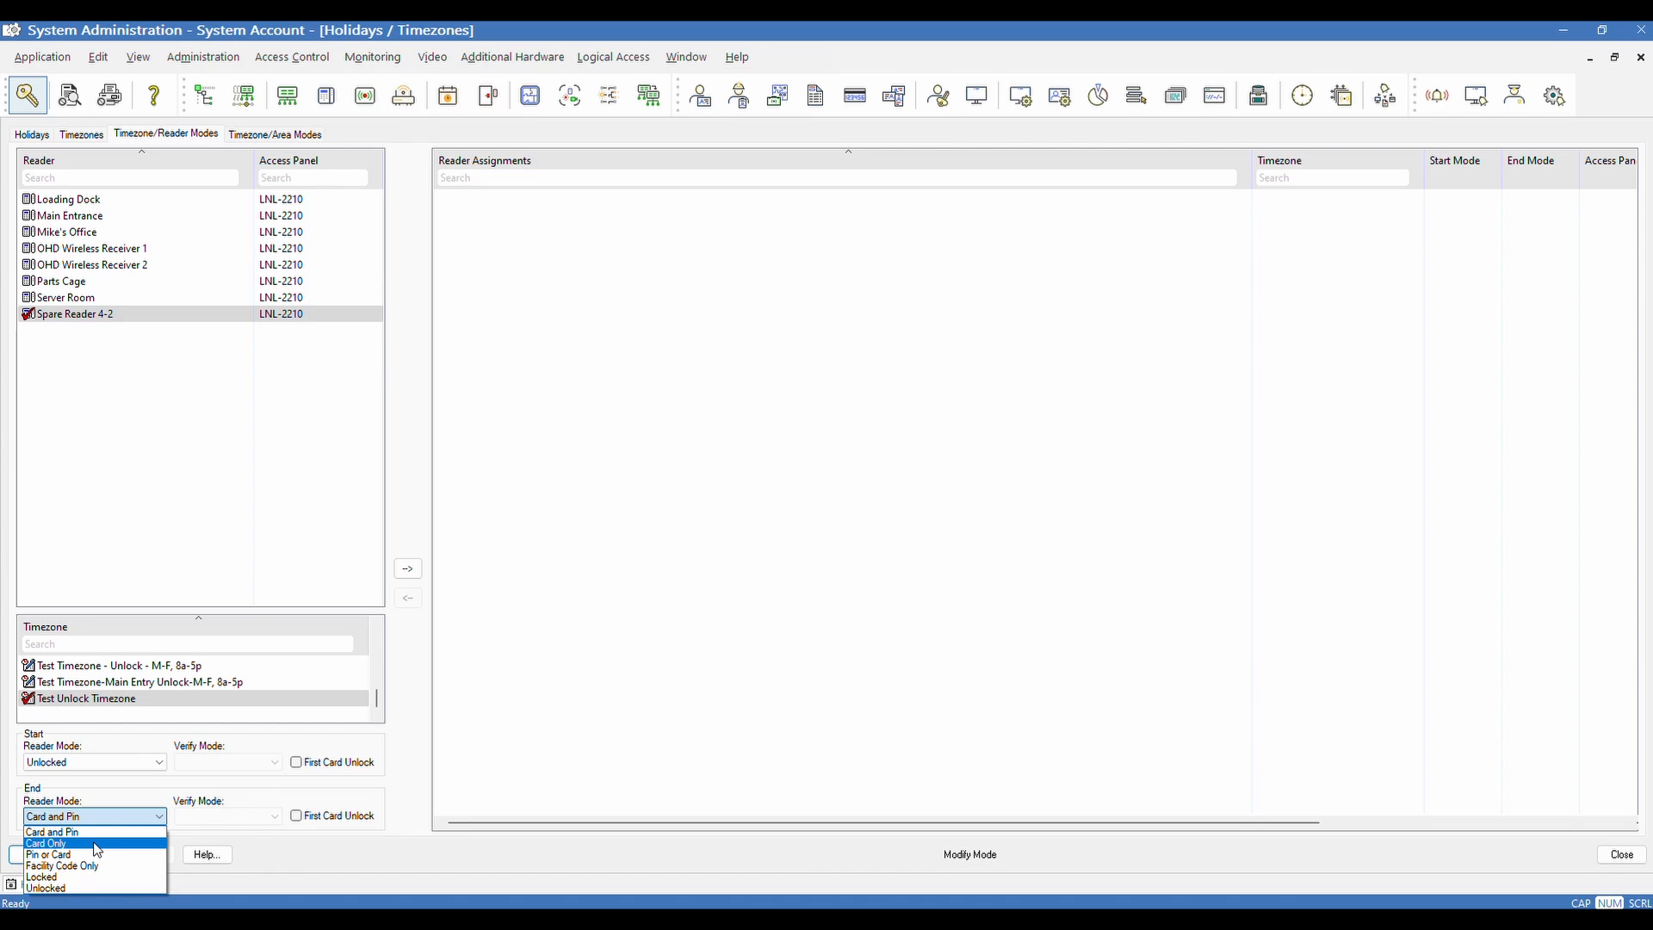
click(97, 847)
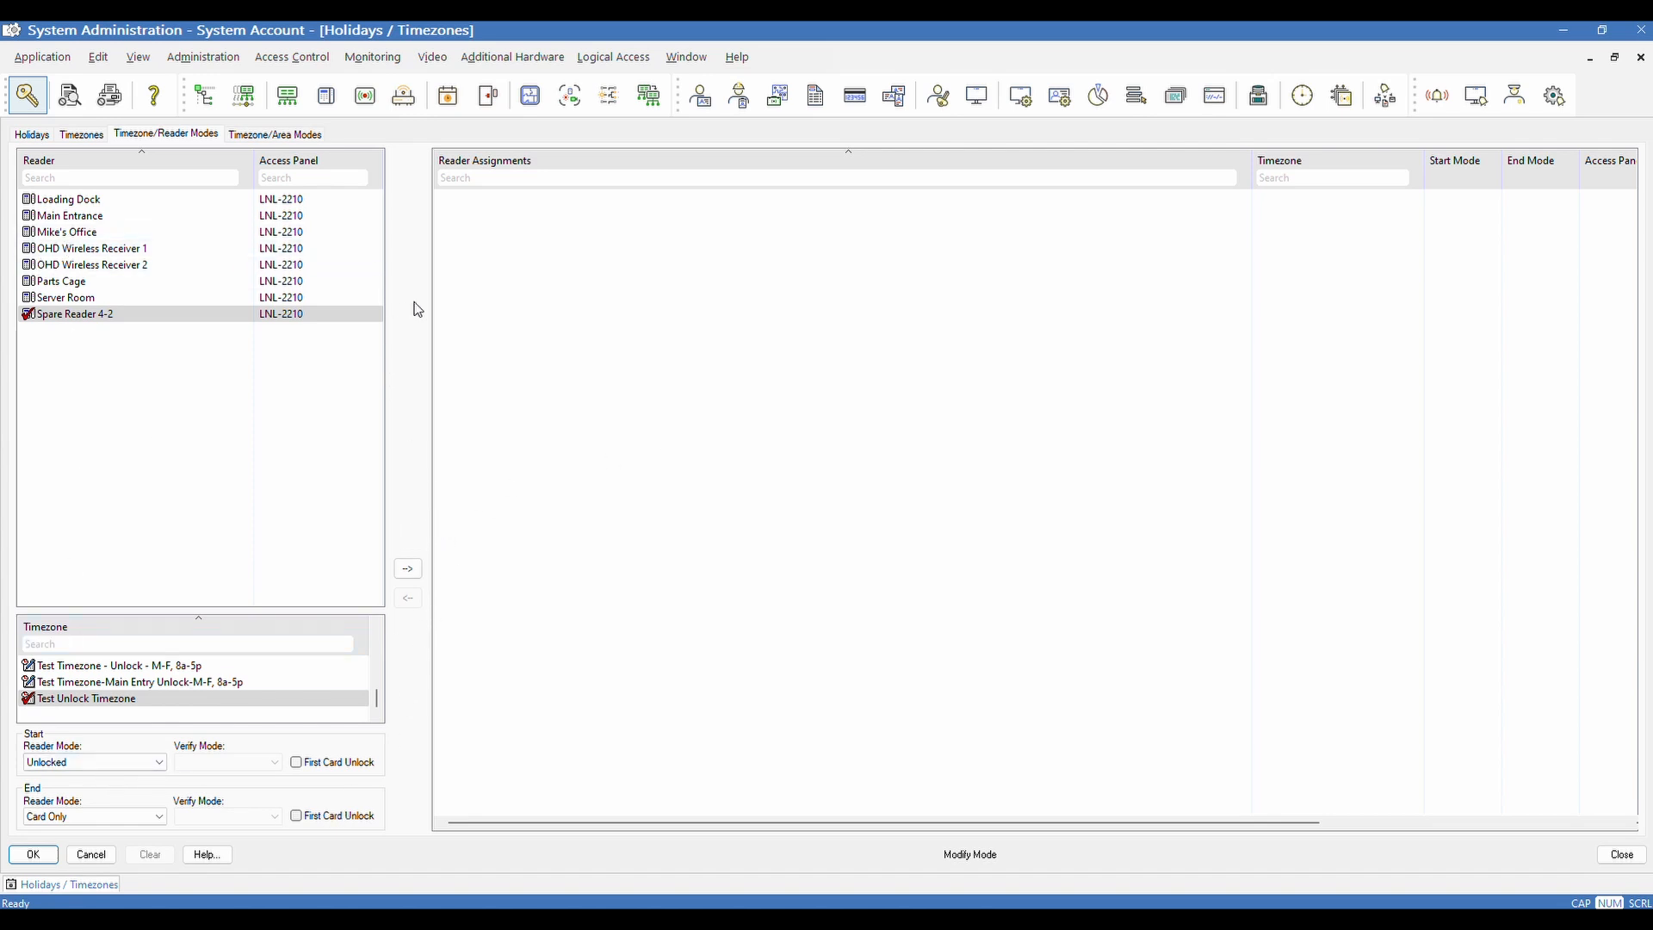
Assign Test Unlock Timezone to Spare Reader 4-2 and narrow the reader column to reveal the mode columns
click(409, 572)
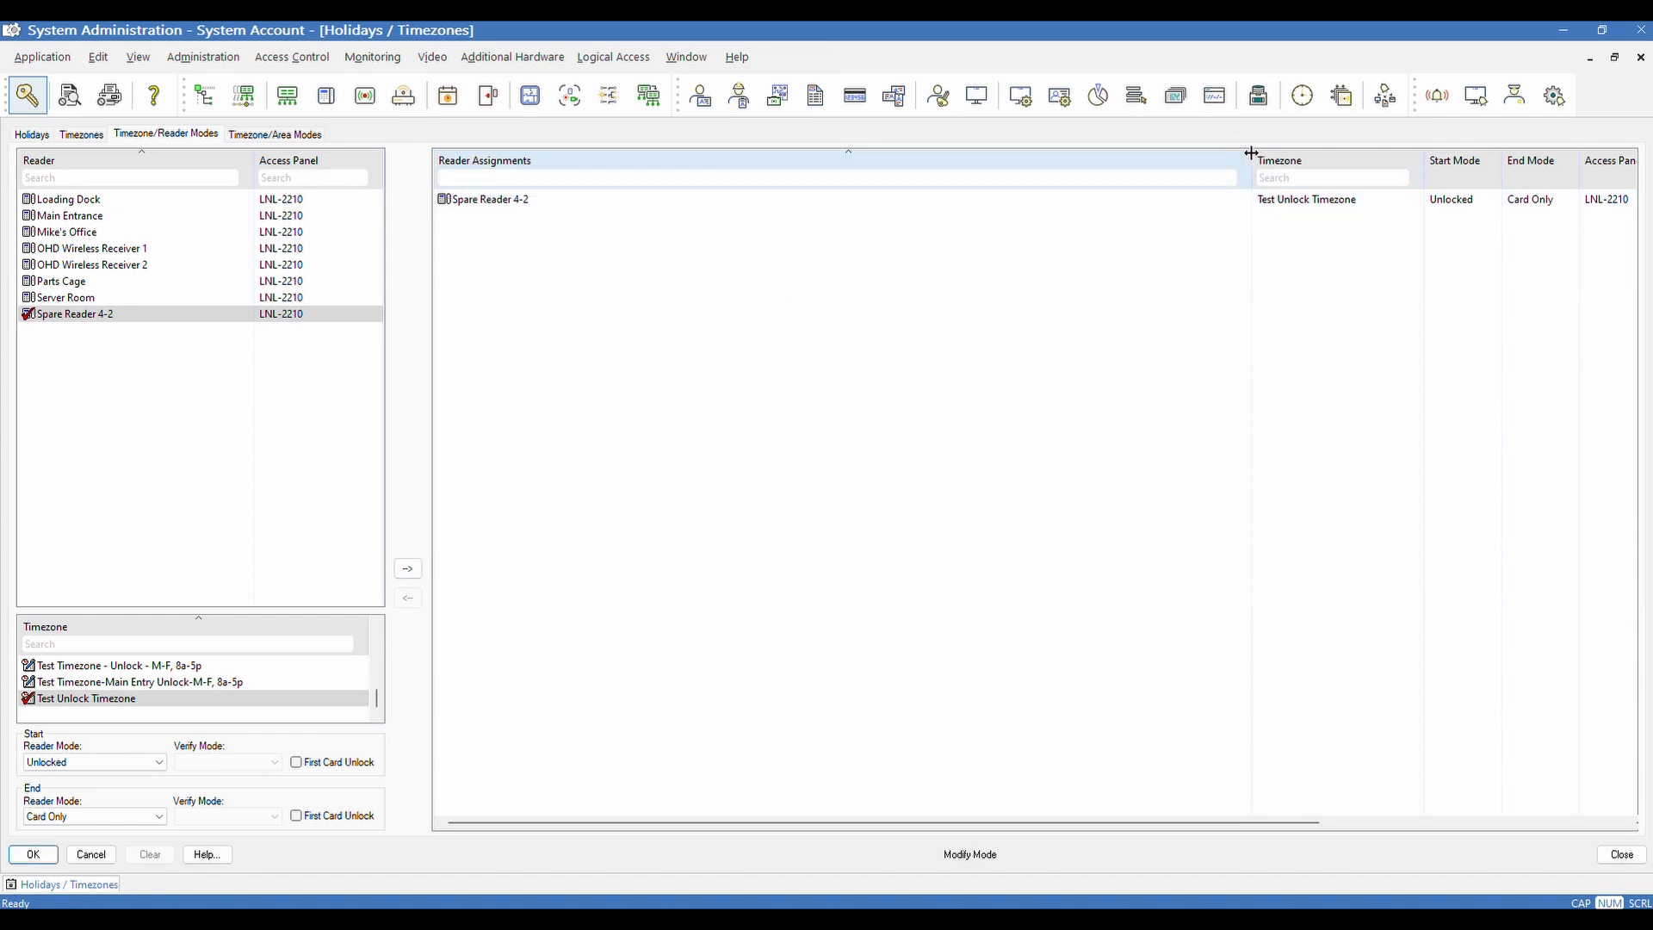
drag(1252, 168, 680, 186)
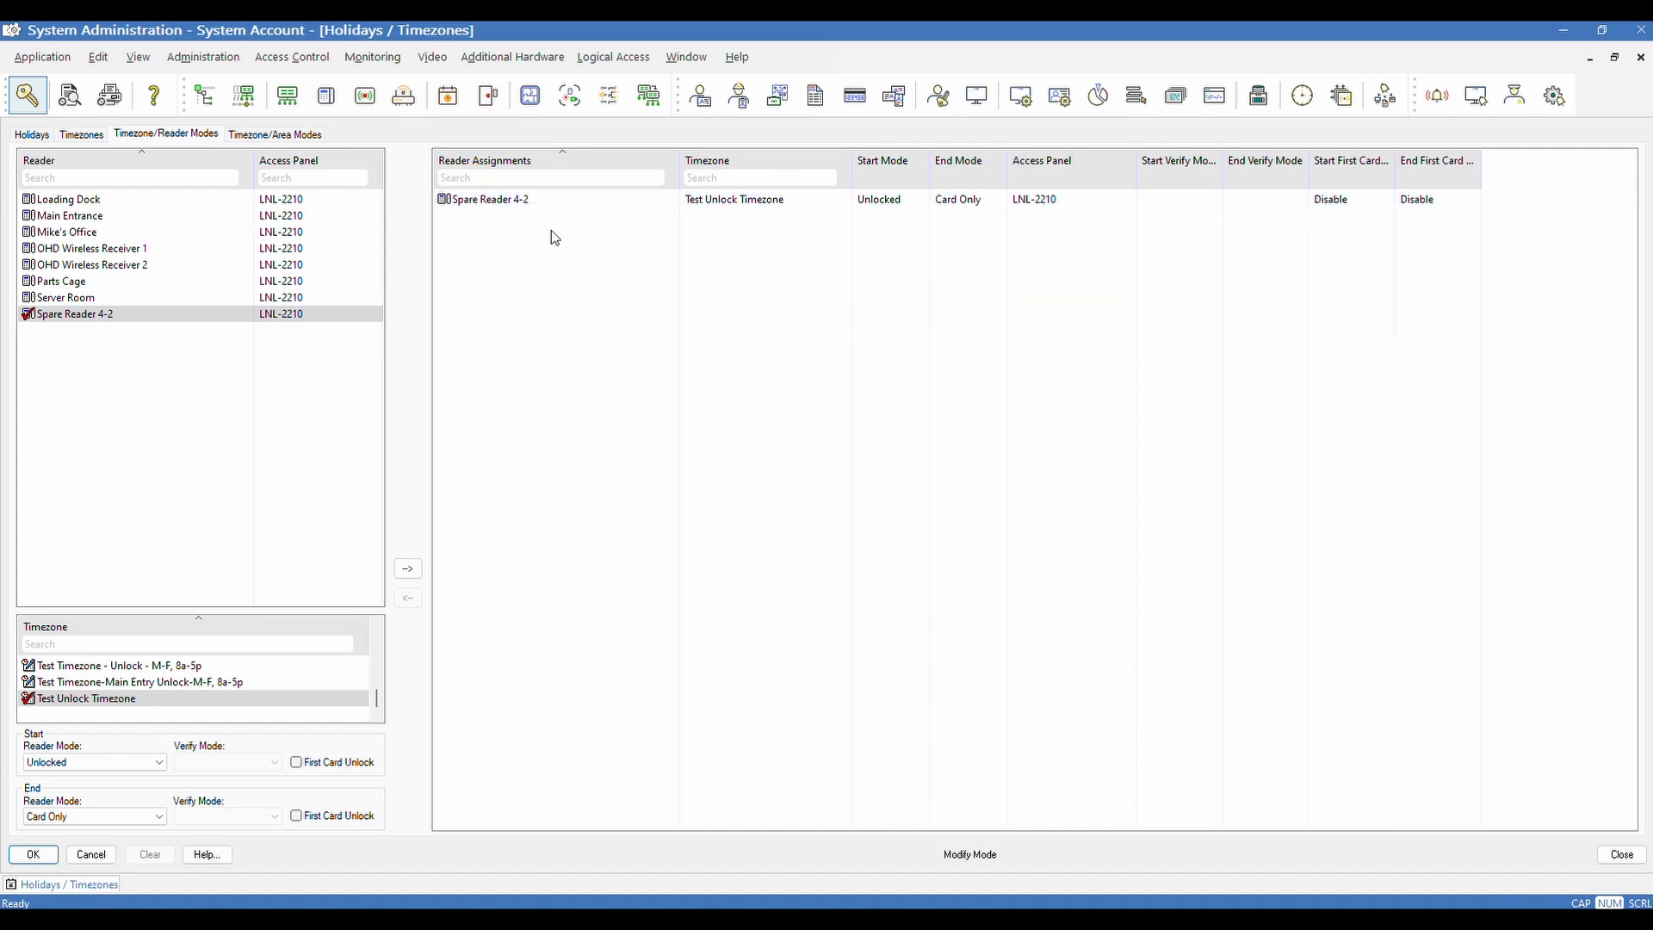
click(569, 172)
Save the Spare Reader 4-2 / Test Unlock Timezone assignment with OK
click(35, 855)
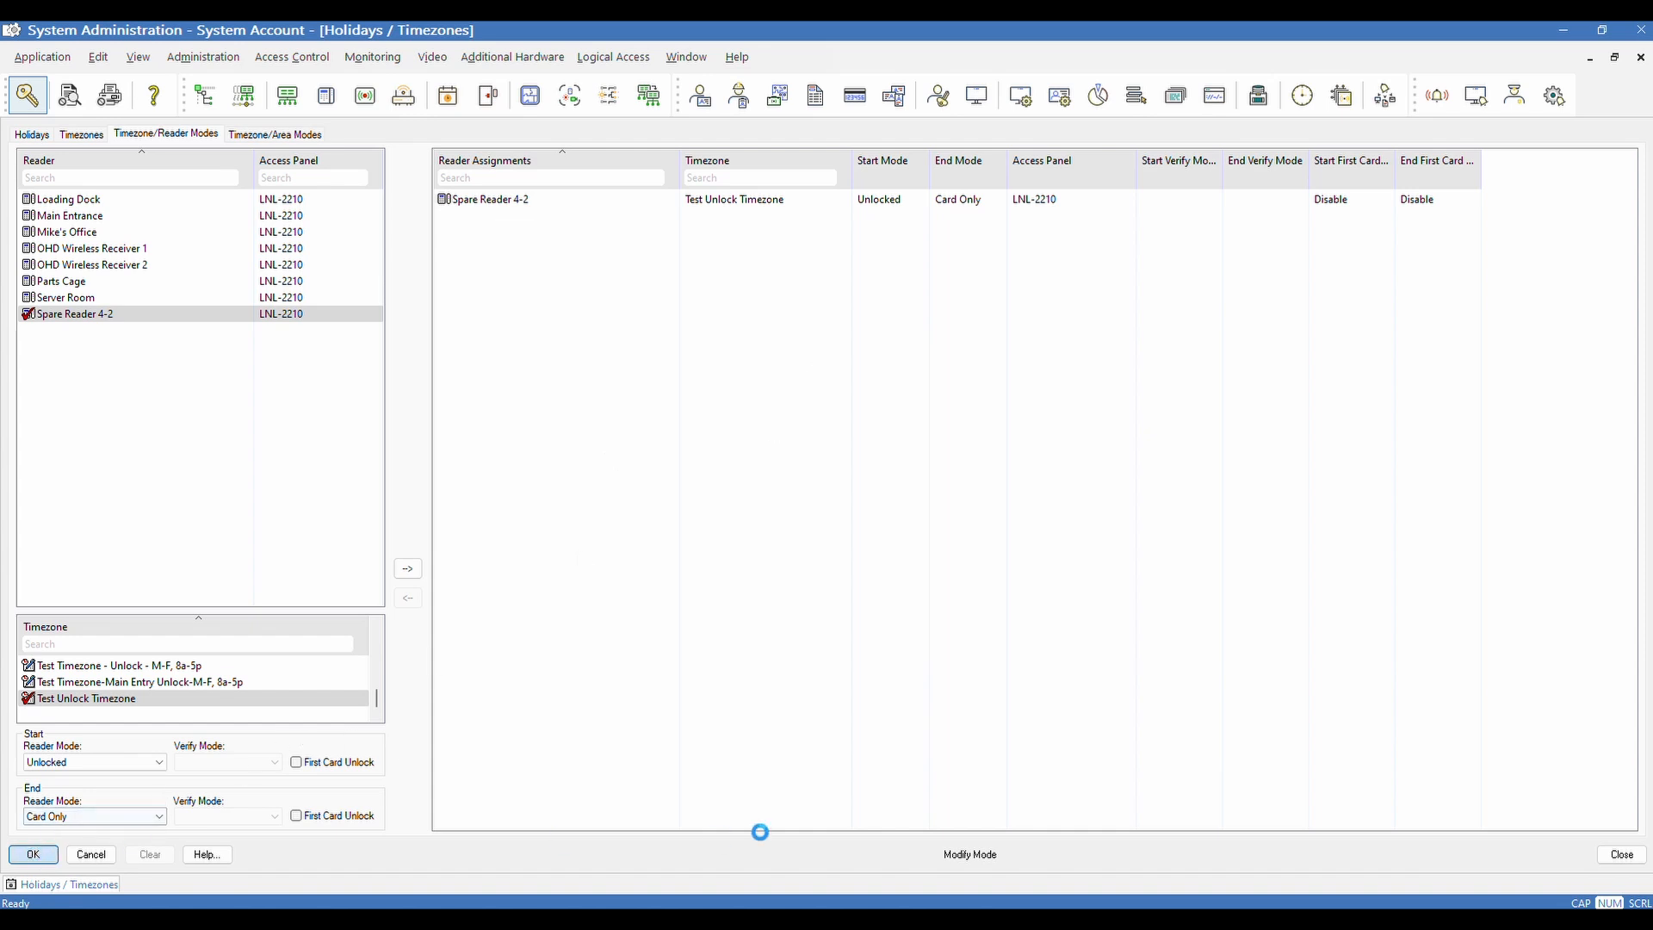